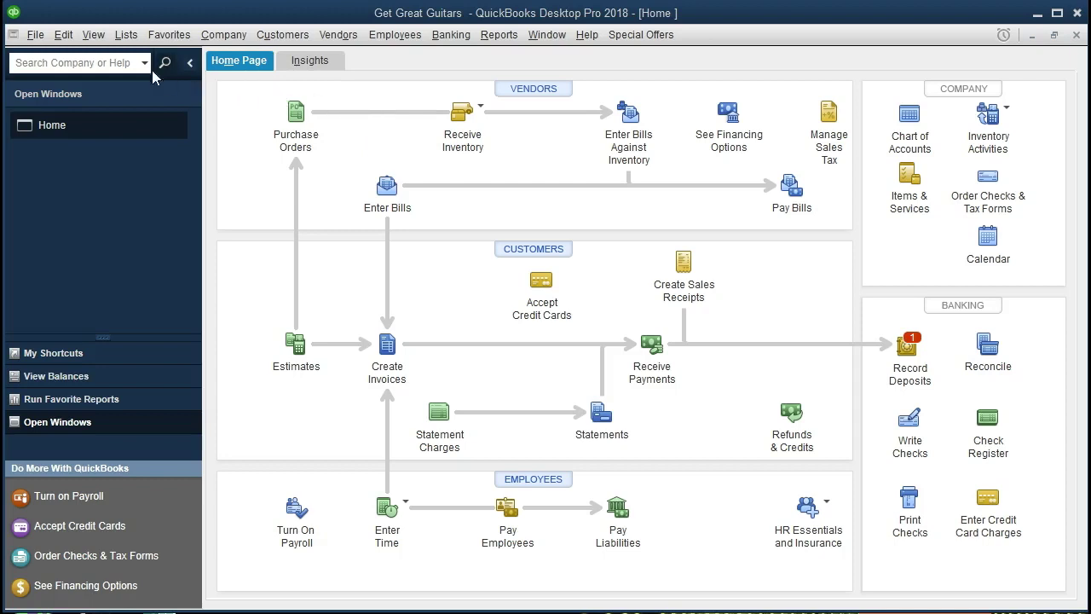
pyautogui.click(43, 41)
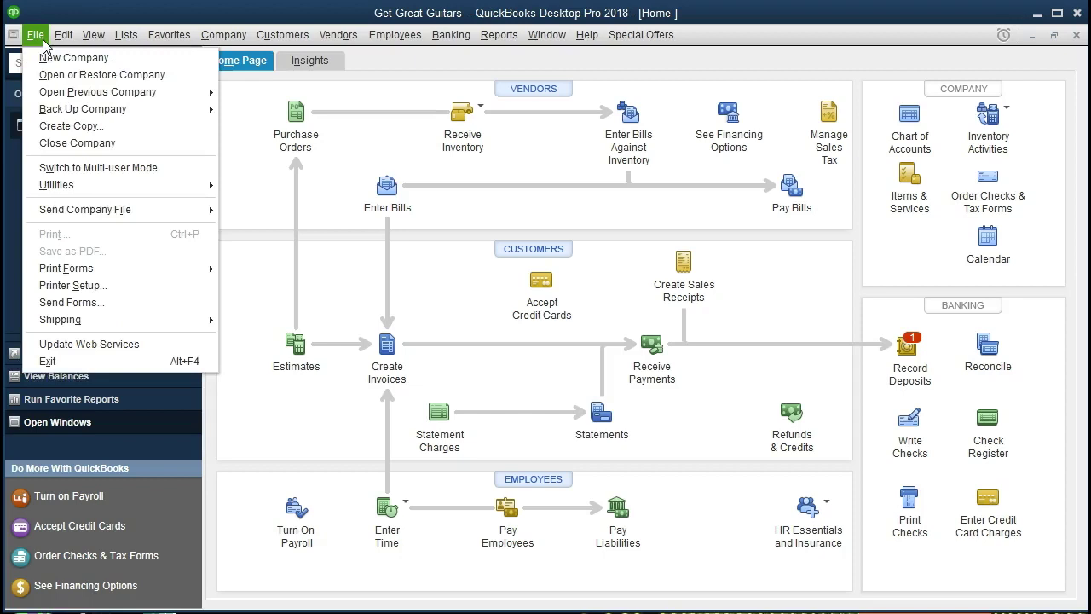
pyautogui.click(44, 44)
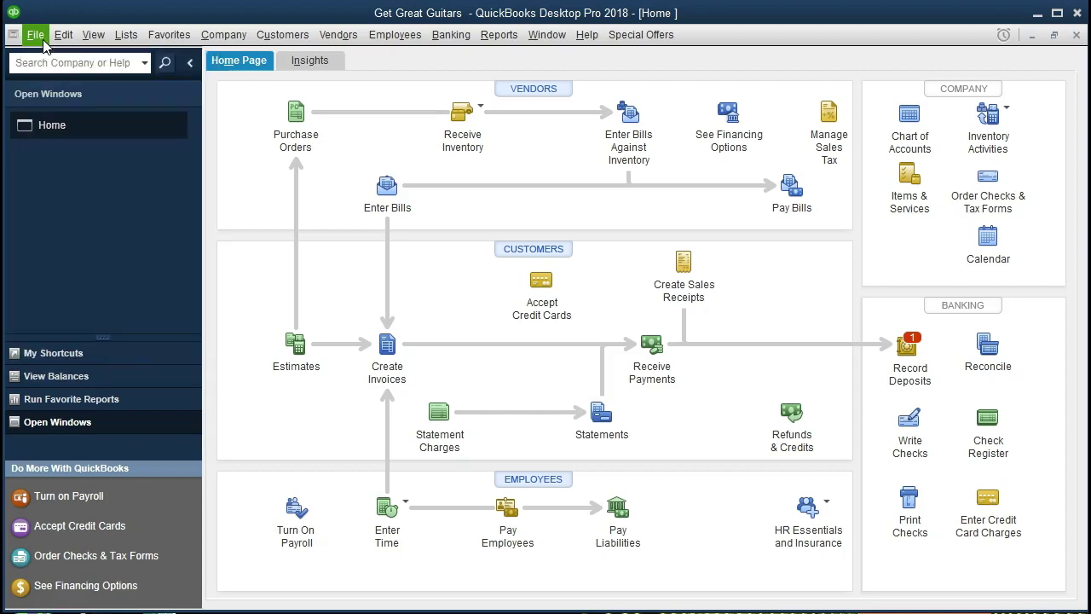
pyautogui.click(94, 39)
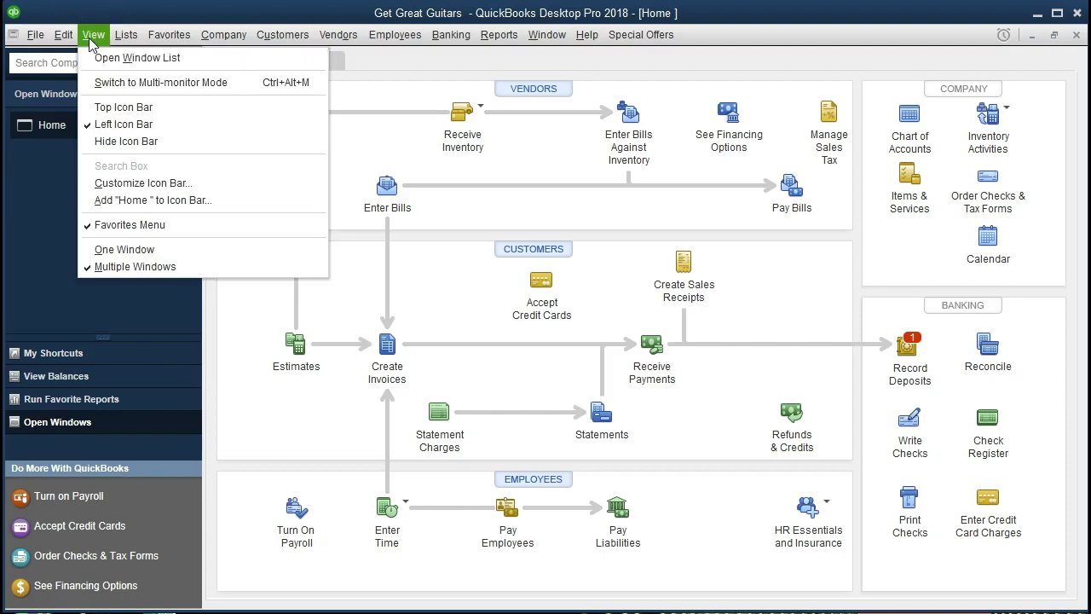
pyautogui.click(91, 41)
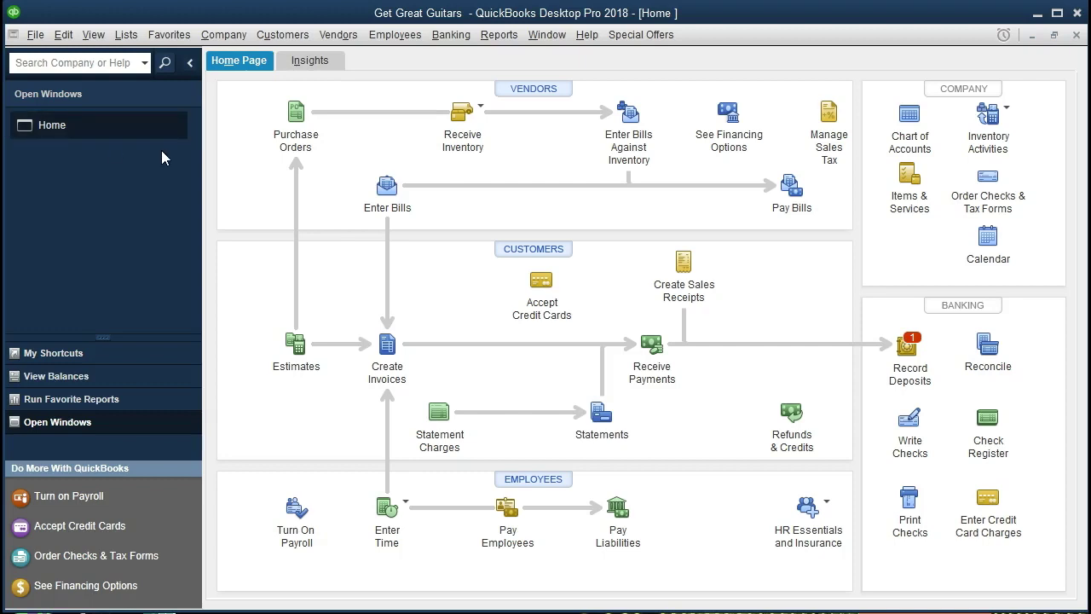
pyautogui.click(208, 43)
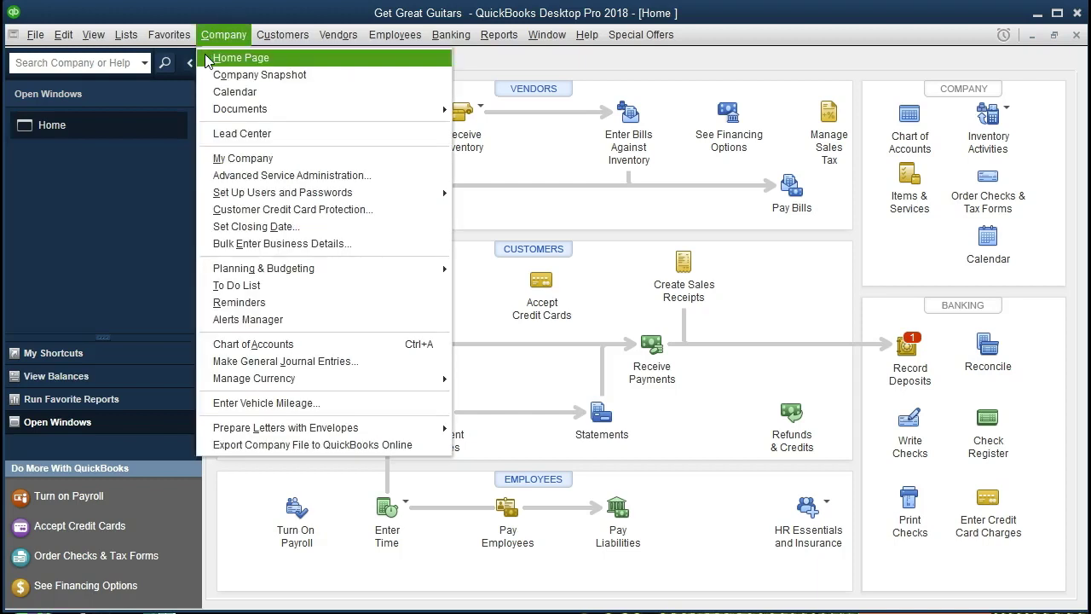
pyautogui.click(207, 58)
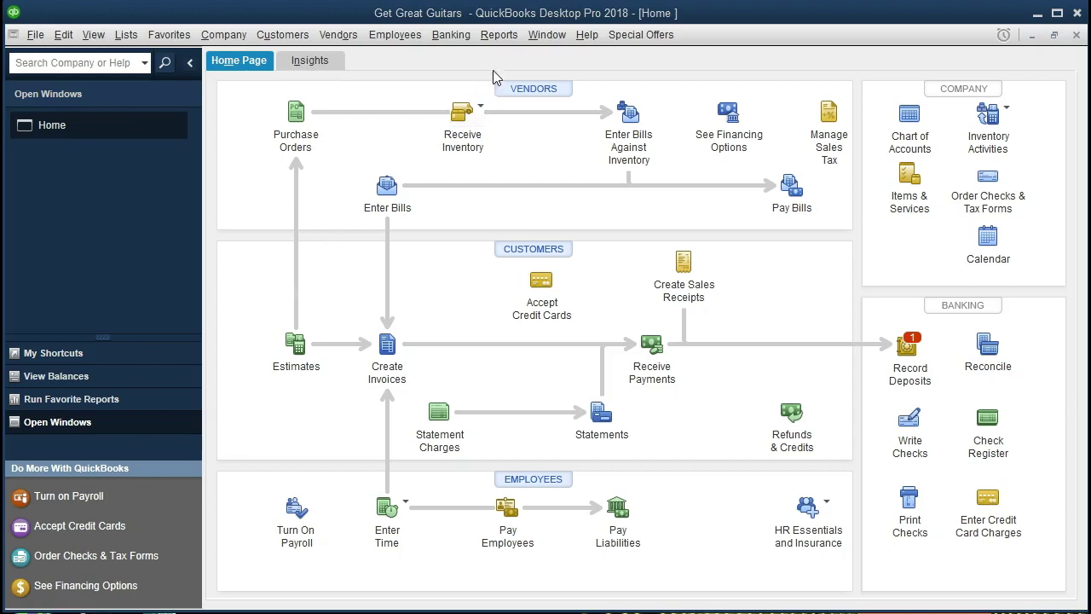
# - Open the standard Balance Sheet report from the company and financial reports
pyautogui.click(499, 34)
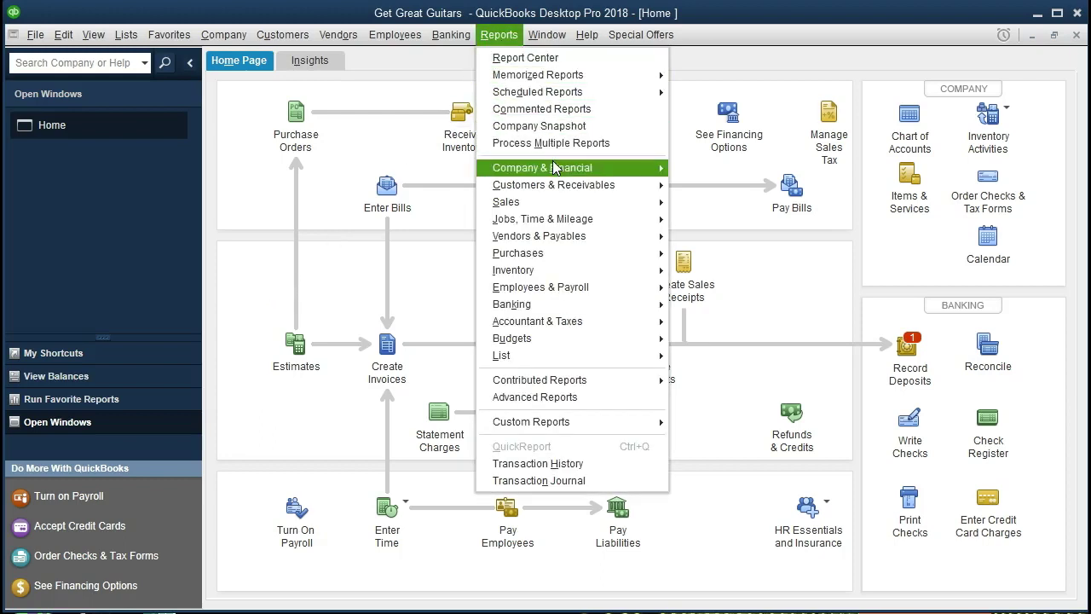
pyautogui.moveTo(558, 168)
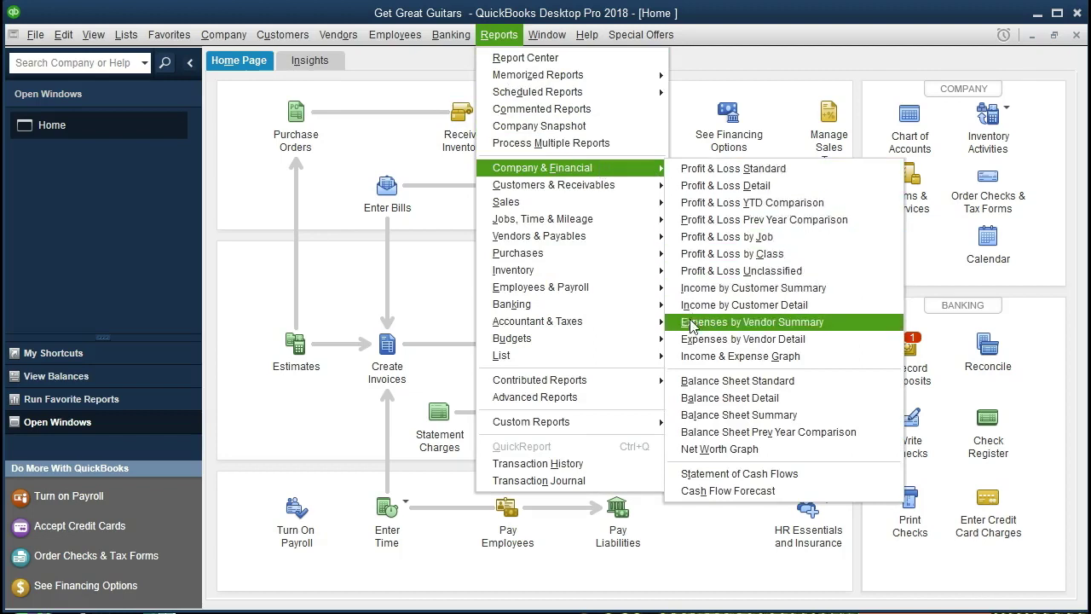
pyautogui.click(811, 382)
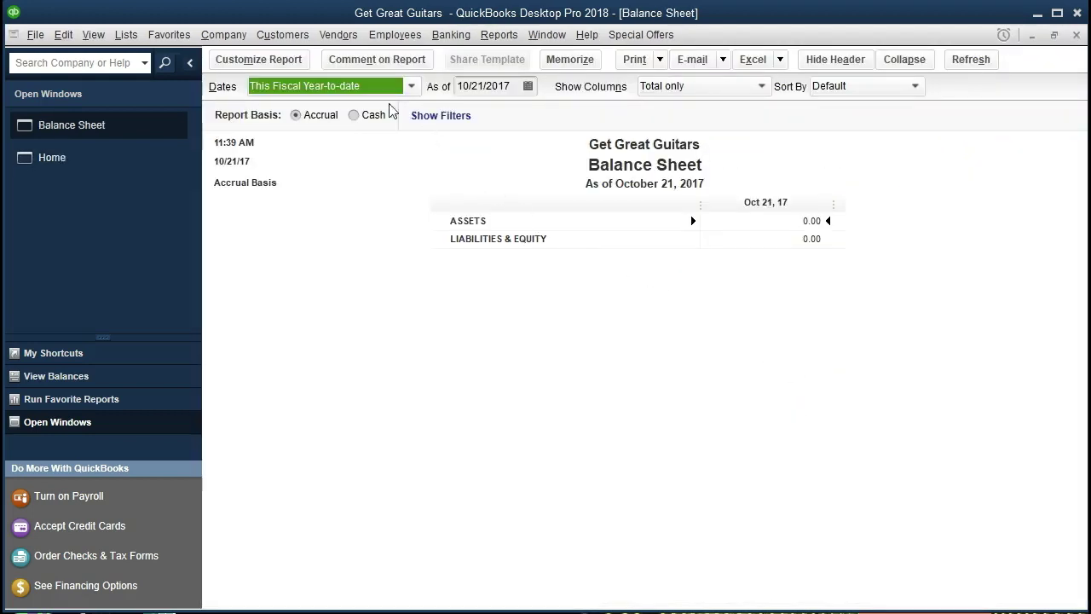
# - Customize the Balance Sheet report's date range to run from 01/01/2021 to 02/28/2021
pyautogui.click(292, 67)
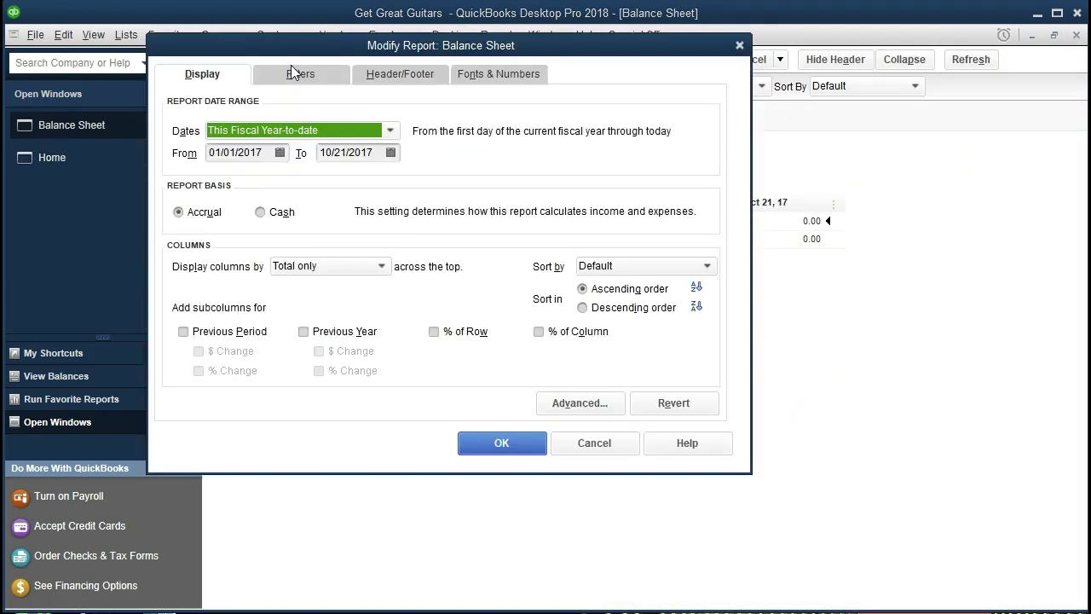
pyautogui.press('Tab')
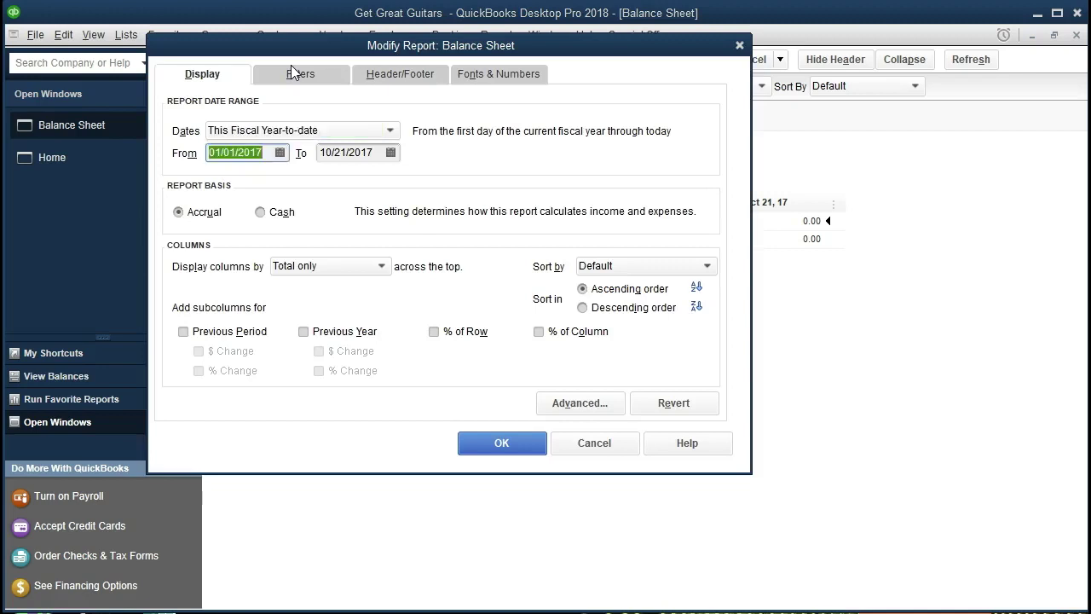
pyautogui.write('01/01/2')
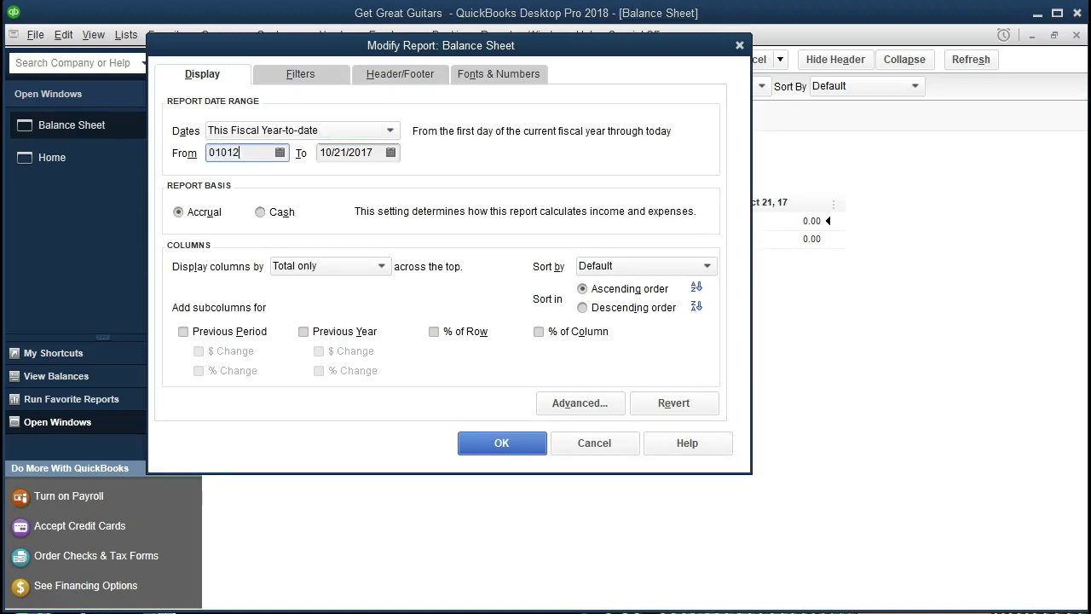
pyautogui.write('021')
pyautogui.press('Tab')
pyautogui.write('02282021')
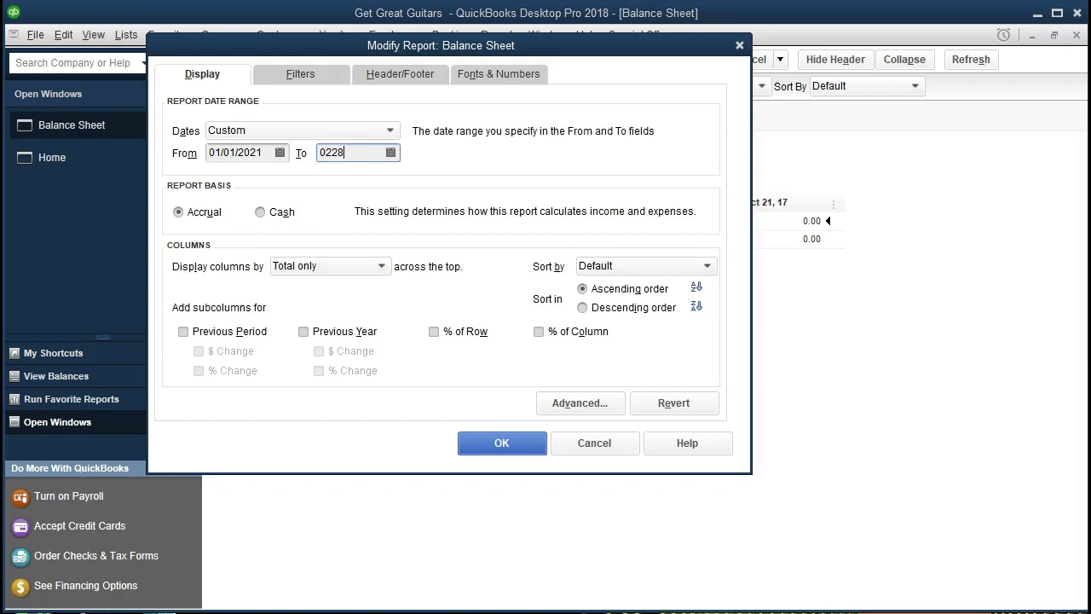
pyautogui.press('Tab')
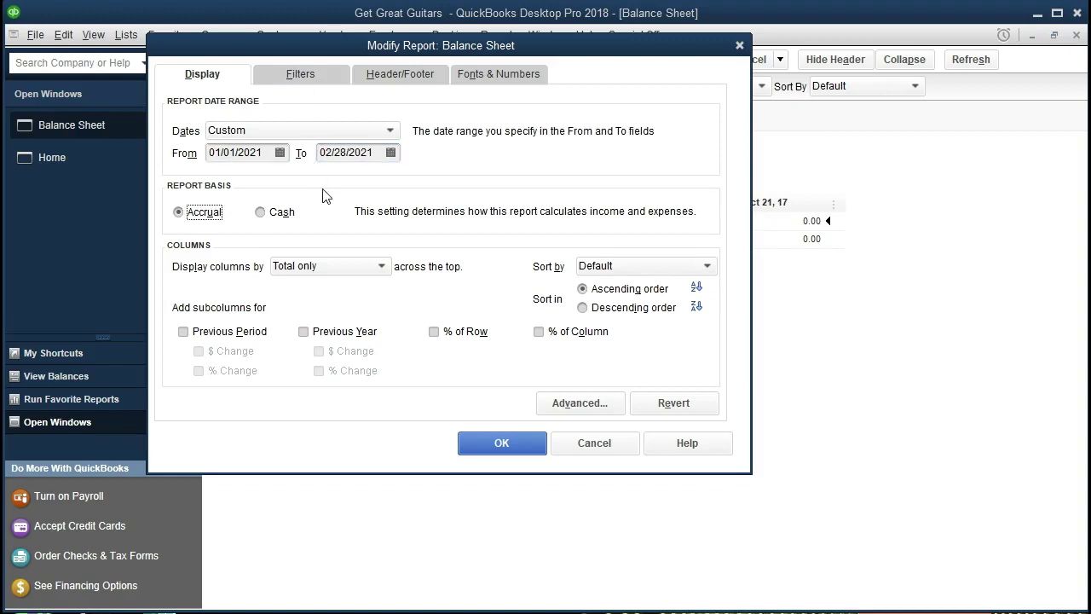
pyautogui.click(476, 441)
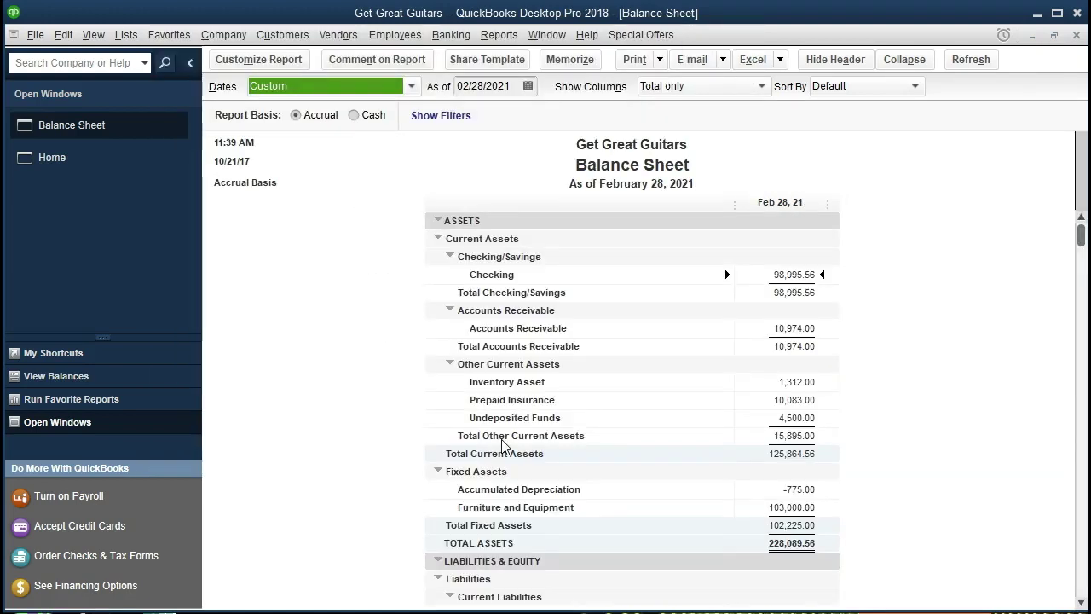
# - Review the Balance Sheet's assets, liabilities and equity against the home page workflow, ending on the Accounts Receivable balance
pyautogui.scroll(-3, 502, 445)
pyautogui.scroll(-2, 502, 445)
pyautogui.scroll(-2, 502, 445)
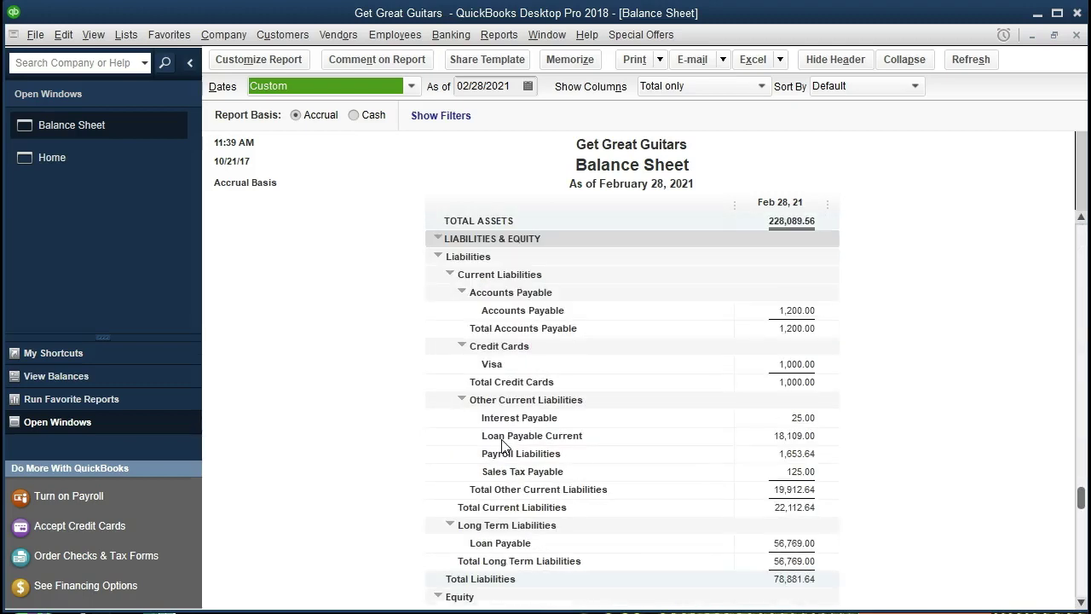
pyautogui.scroll(1, 503, 445)
pyautogui.click(90, 158)
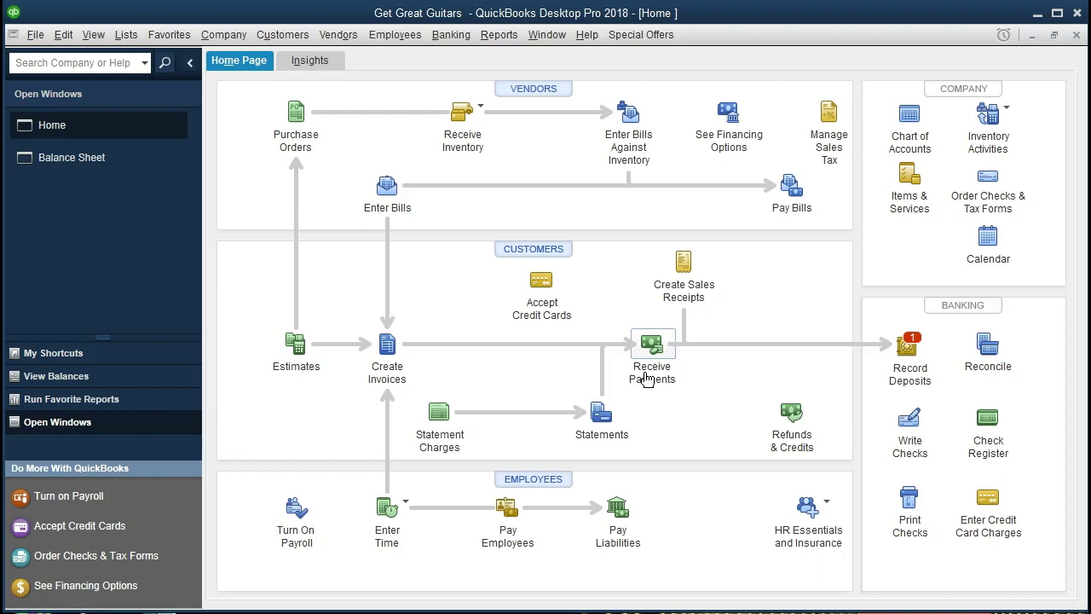
pyautogui.click(120, 166)
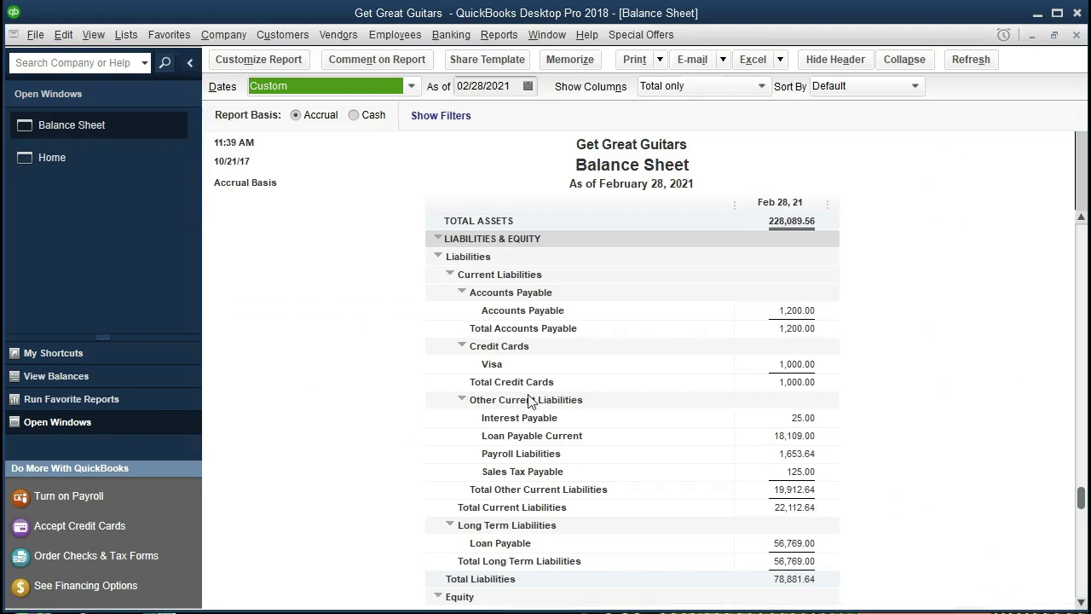
pyautogui.scroll(-2, 529, 401)
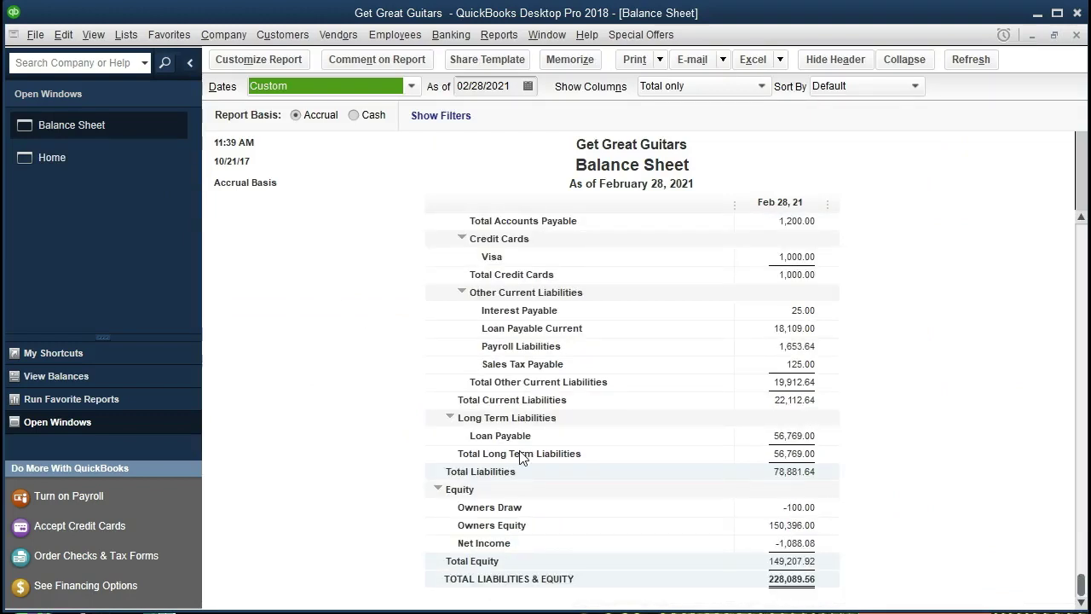
pyautogui.scroll(8, 523, 457)
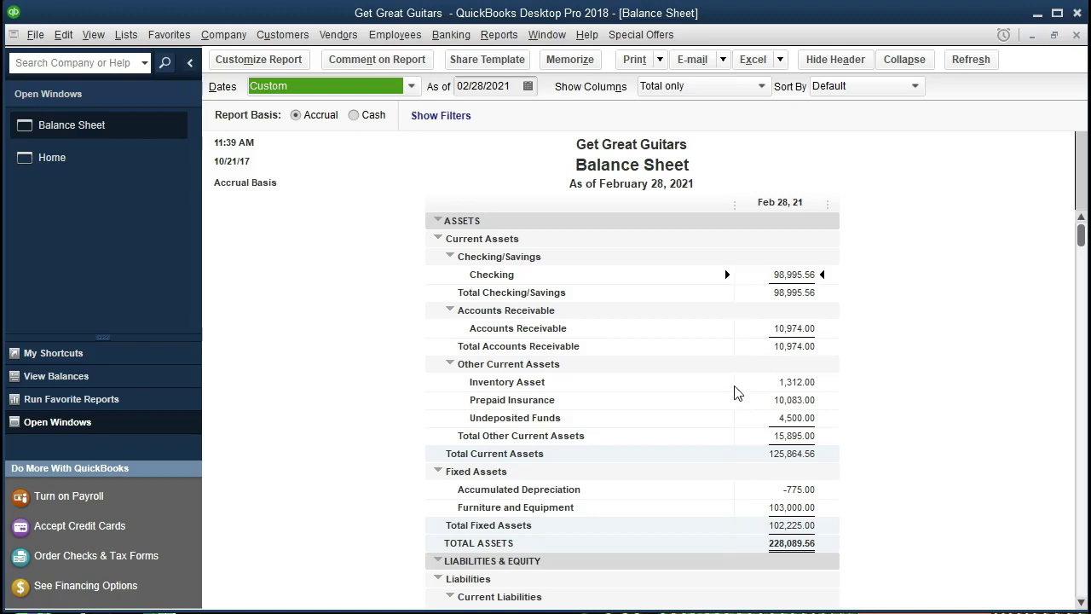
pyautogui.scroll(-1, 729, 300)
pyautogui.scroll(-5, 729, 300)
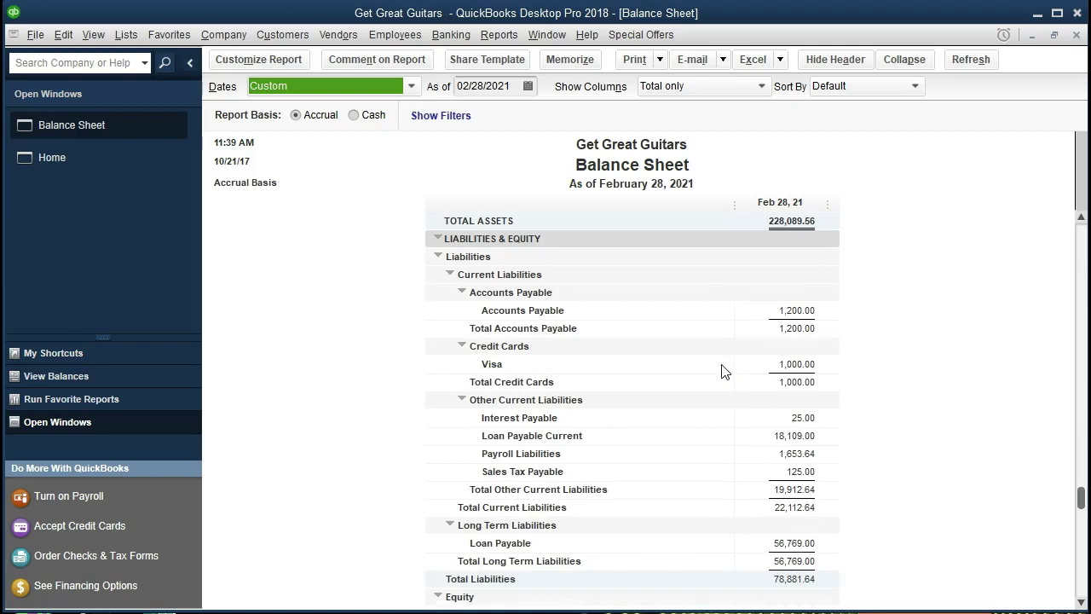
pyautogui.scroll(5, 721, 371)
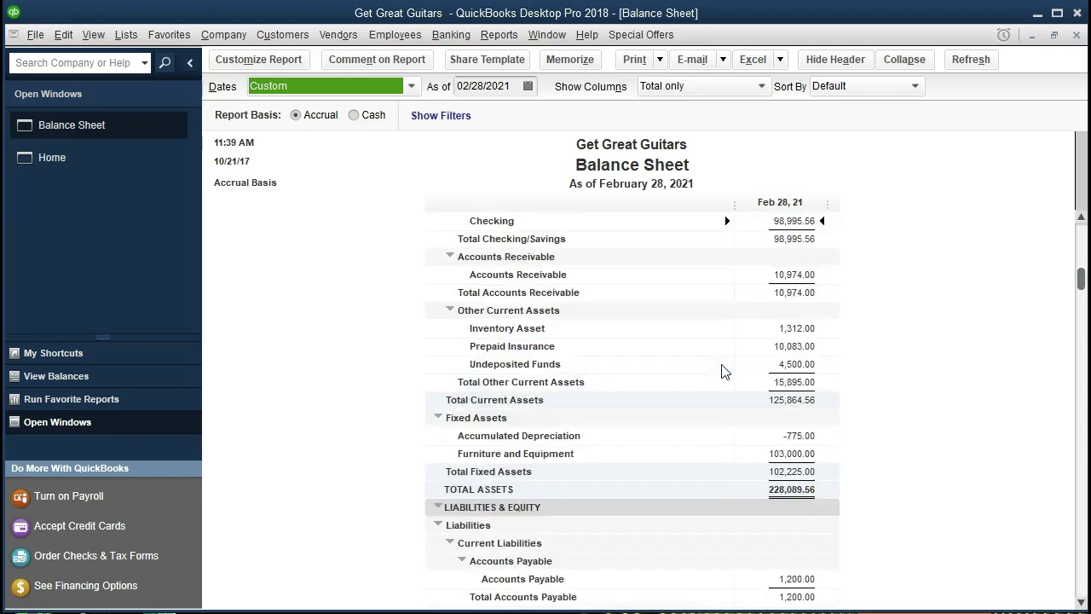
pyautogui.scroll(1, 721, 370)
pyautogui.click(781, 329)
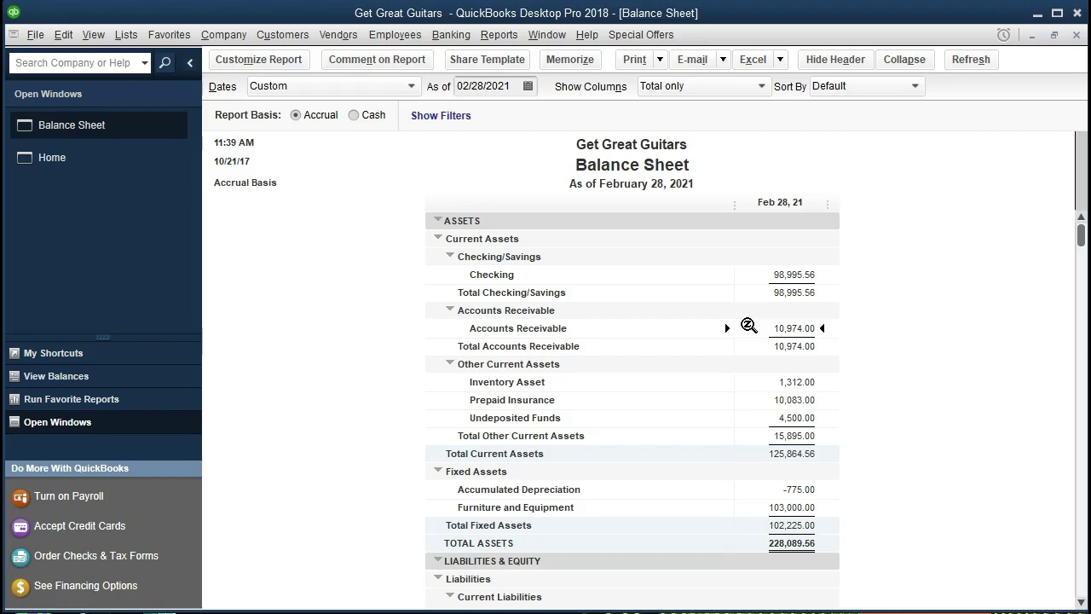
# - Open the Customer Balance Detail report and view the last customers and the report total
pyautogui.click(496, 39)
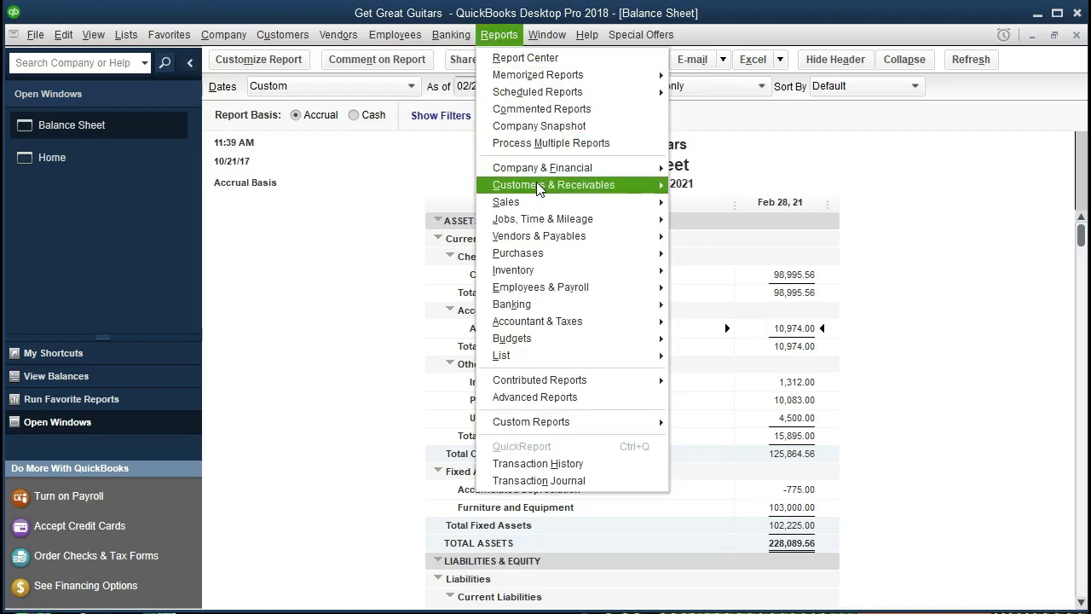
pyautogui.moveTo(610, 193)
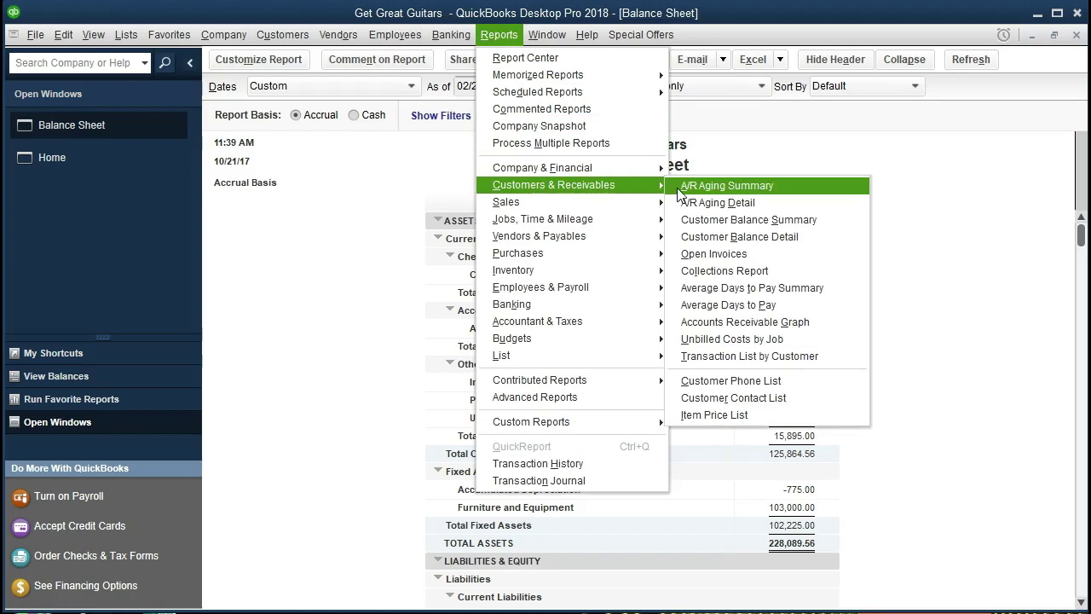
pyautogui.click(752, 237)
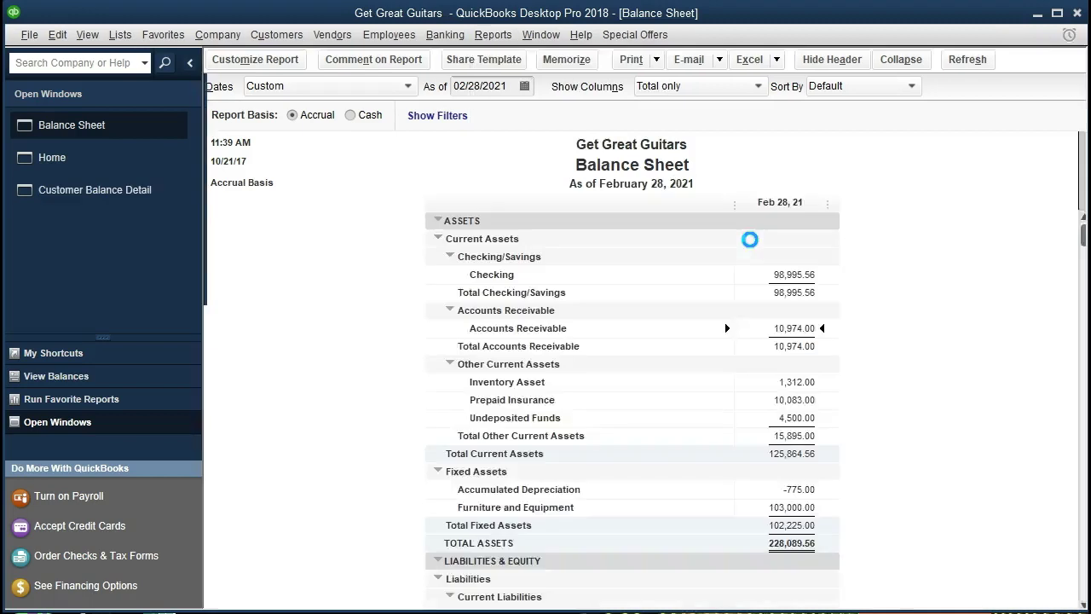
pyautogui.scroll(-3, 749, 240)
pyautogui.scroll(-12, 748, 241)
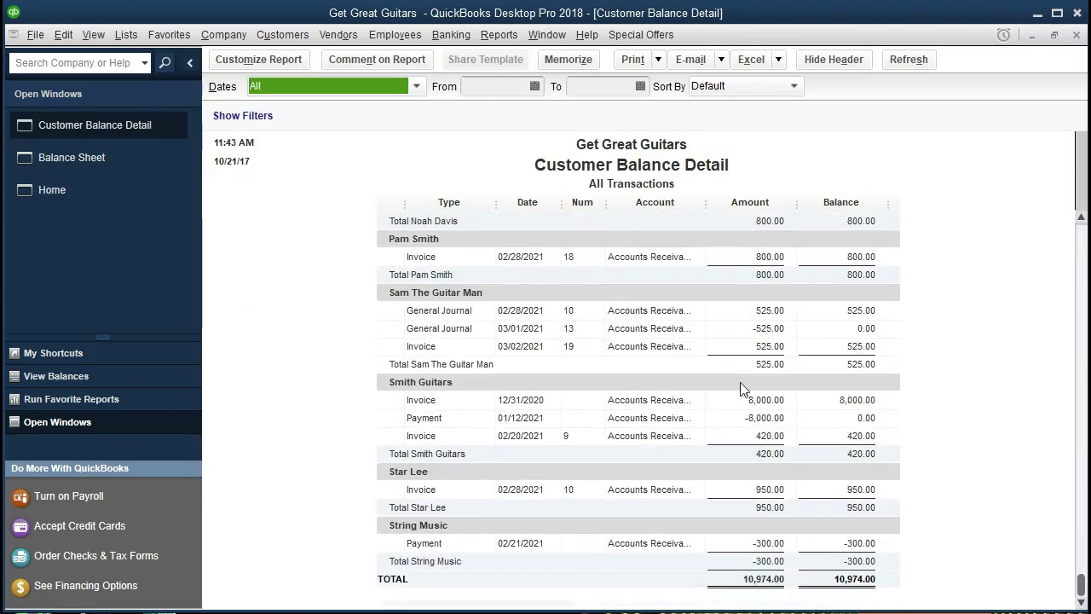
# - Inspect the source form of String Music's 02/21/2021 payment, then return to the Customer Balance Detail report
pyautogui.click(765, 547)
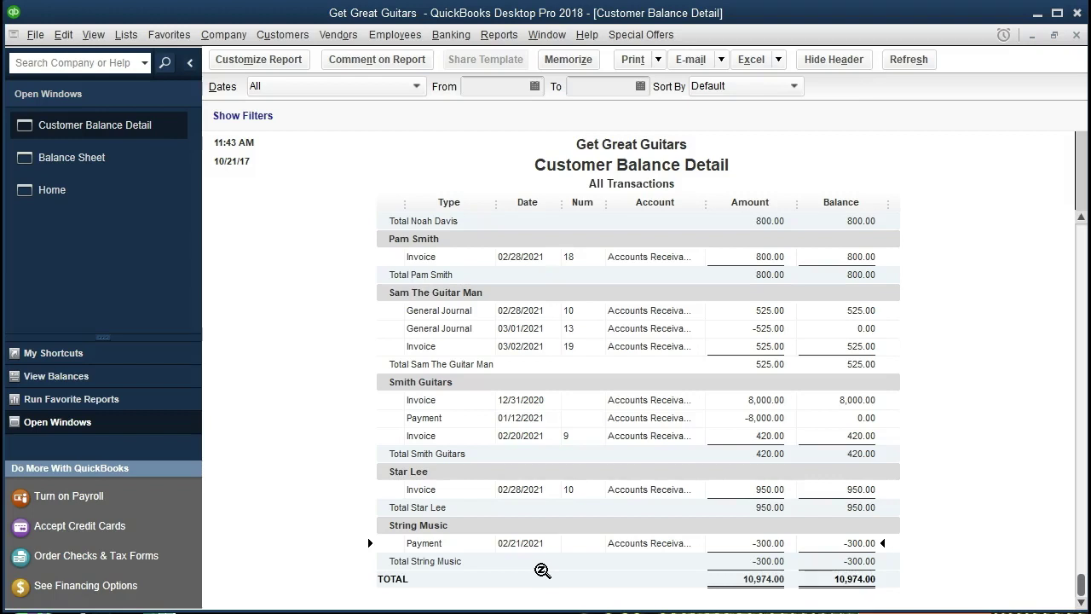
pyautogui.doubleClick(751, 542)
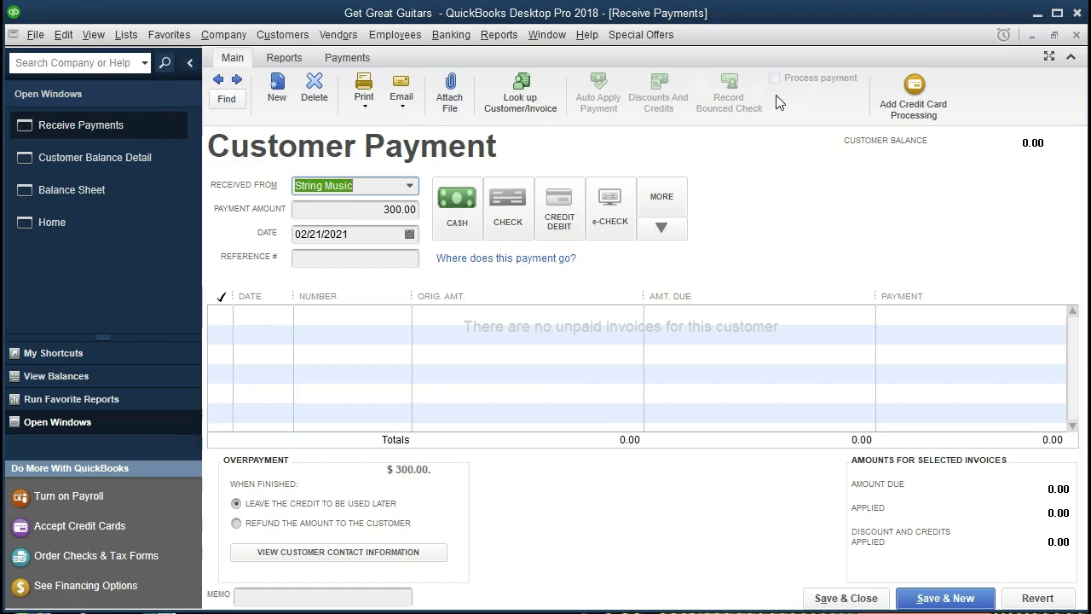
pyautogui.click(1077, 35)
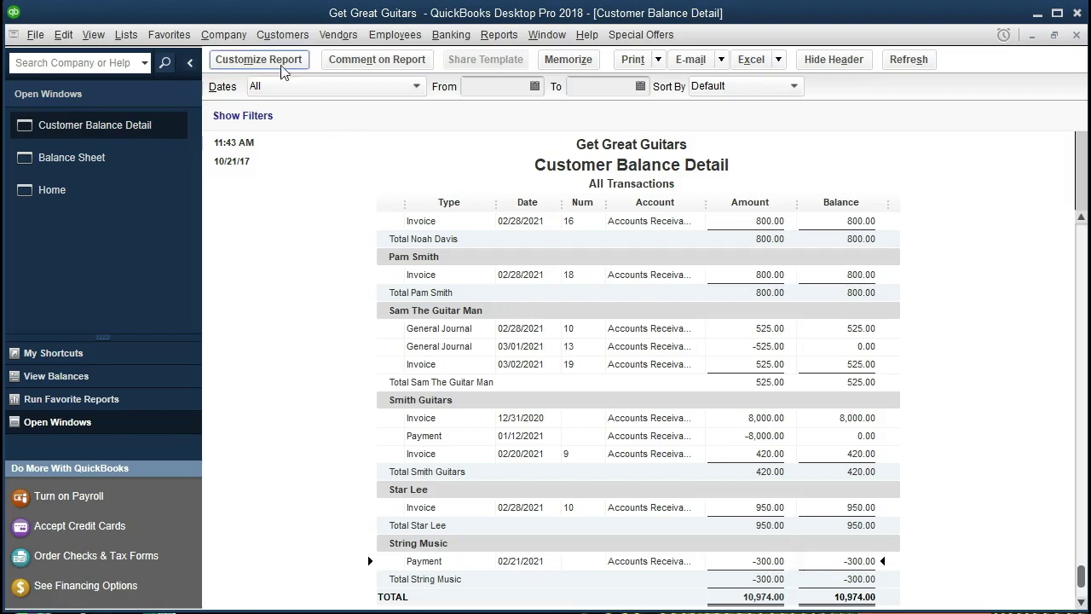
pyautogui.click(239, 40)
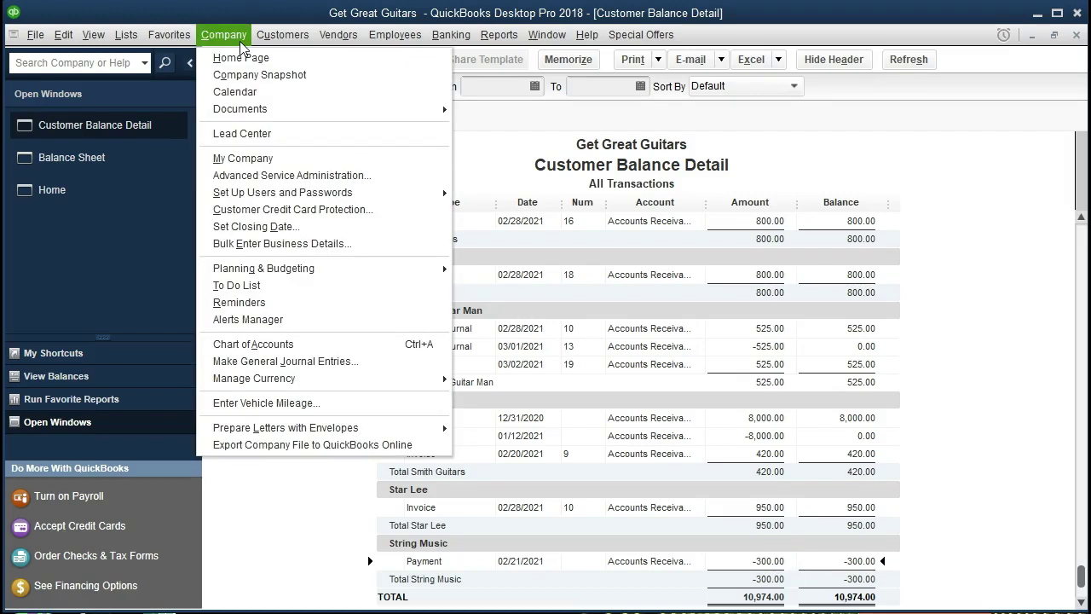
pyautogui.click(224, 34)
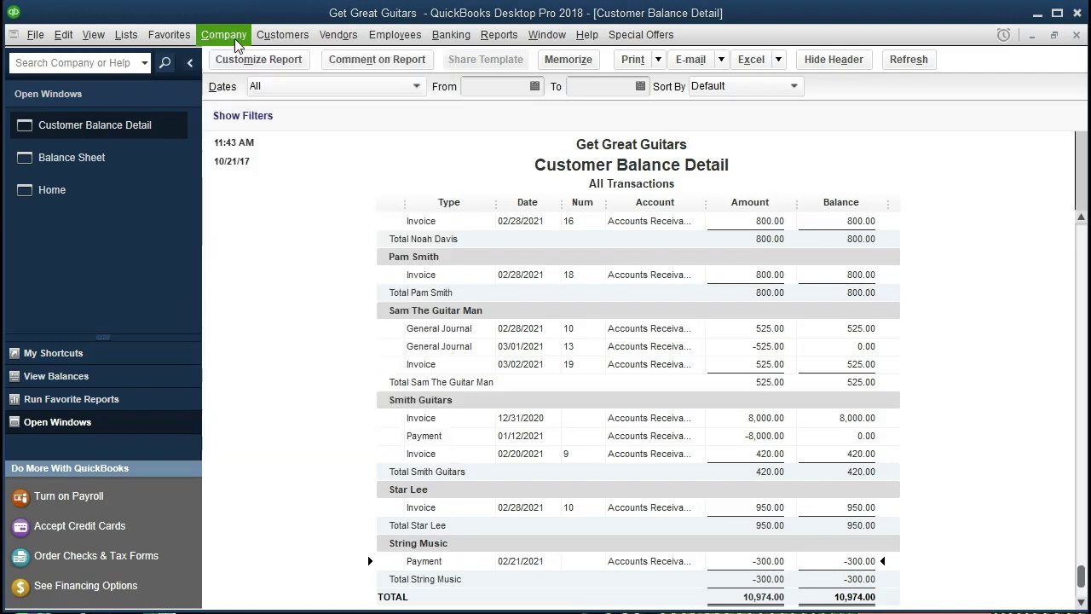
pyautogui.click(223, 35)
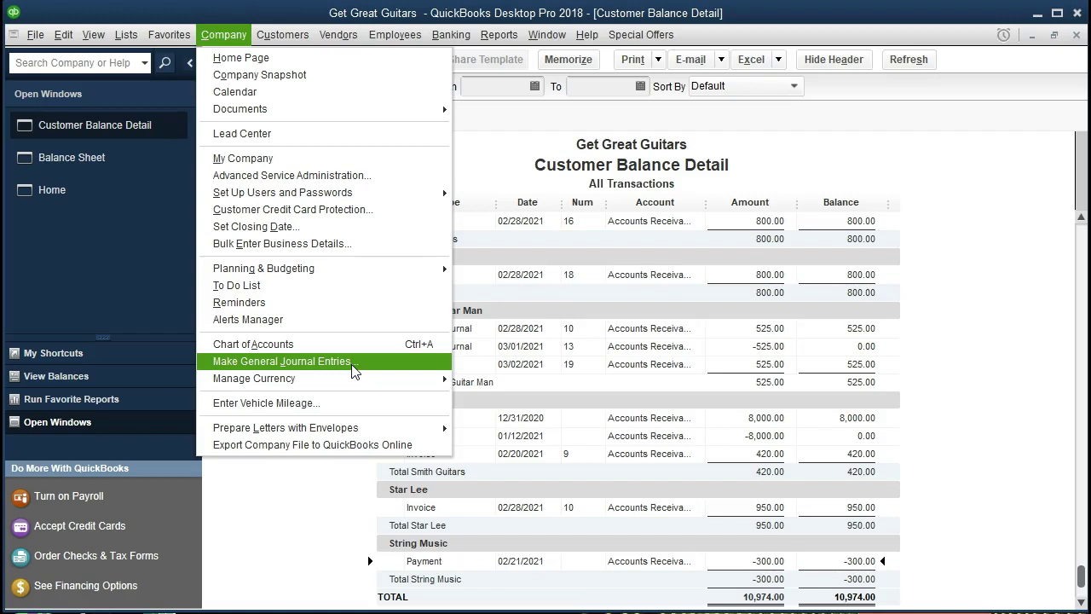
pyautogui.click(287, 512)
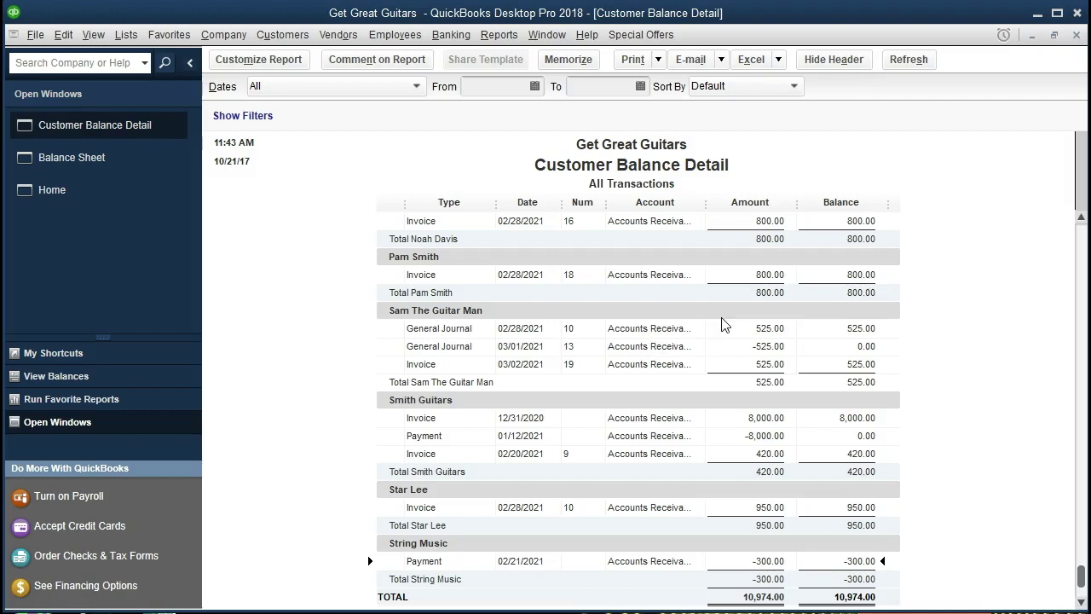
# - Close the Customer Balance Detail report to return to the Balance Sheet
pyautogui.click(1076, 35)
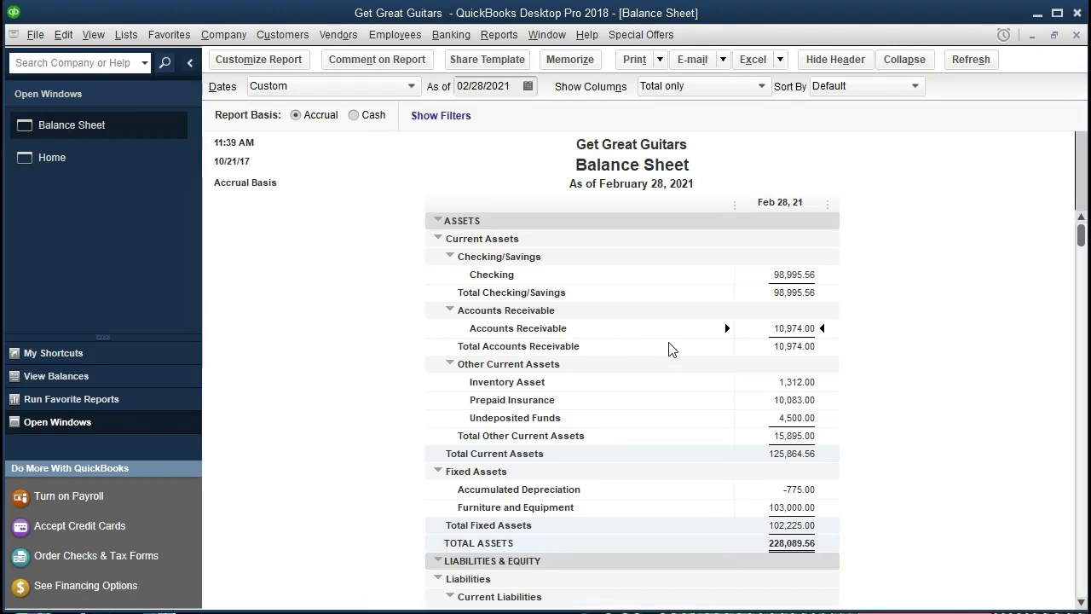
# - Check the Balance Sheet's liabilities section, then open the Chart of Accounts list
pyautogui.scroll(-6, 670, 348)
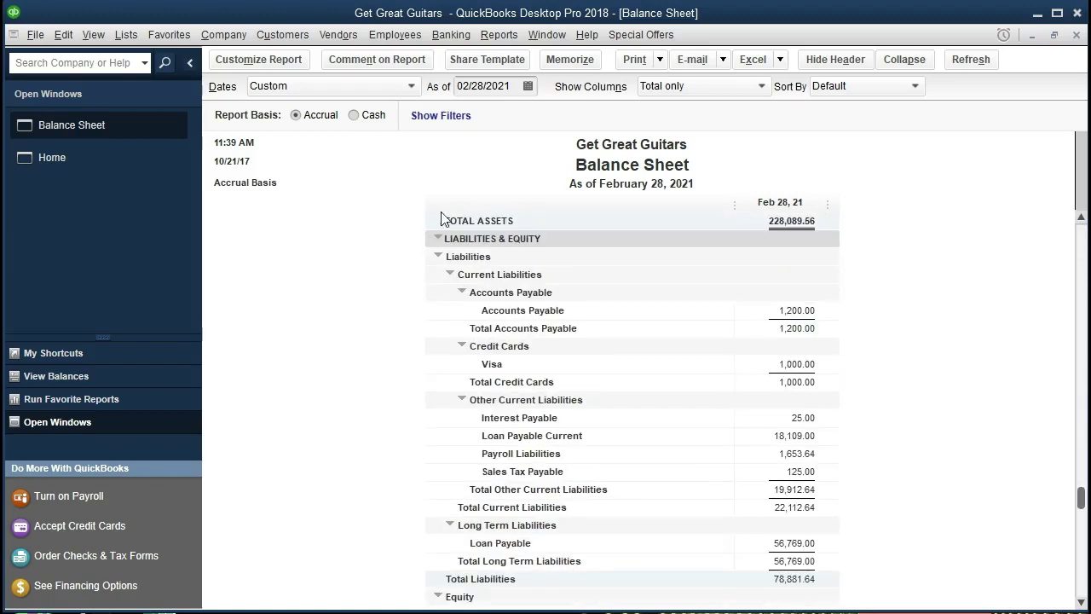
pyautogui.click(98, 36)
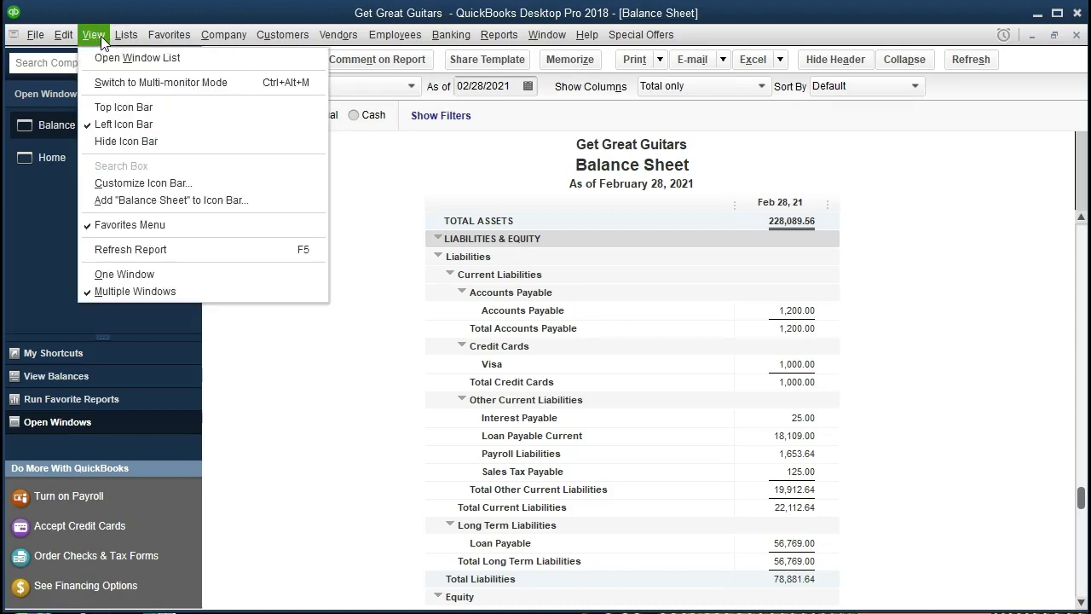
pyautogui.moveTo(120, 39)
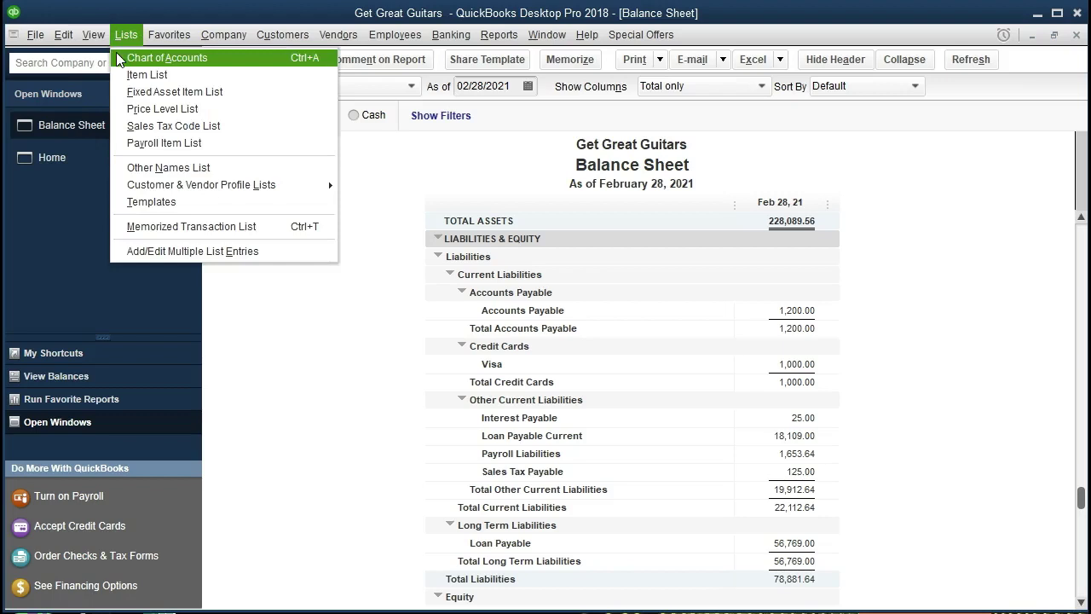
pyautogui.click(116, 53)
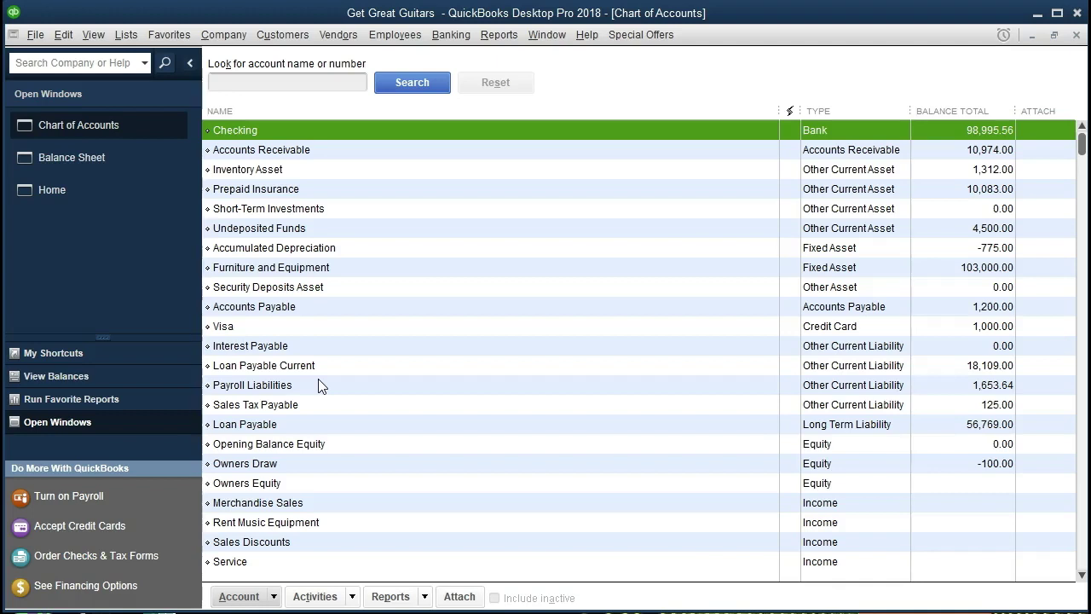
pyautogui.click(128, 37)
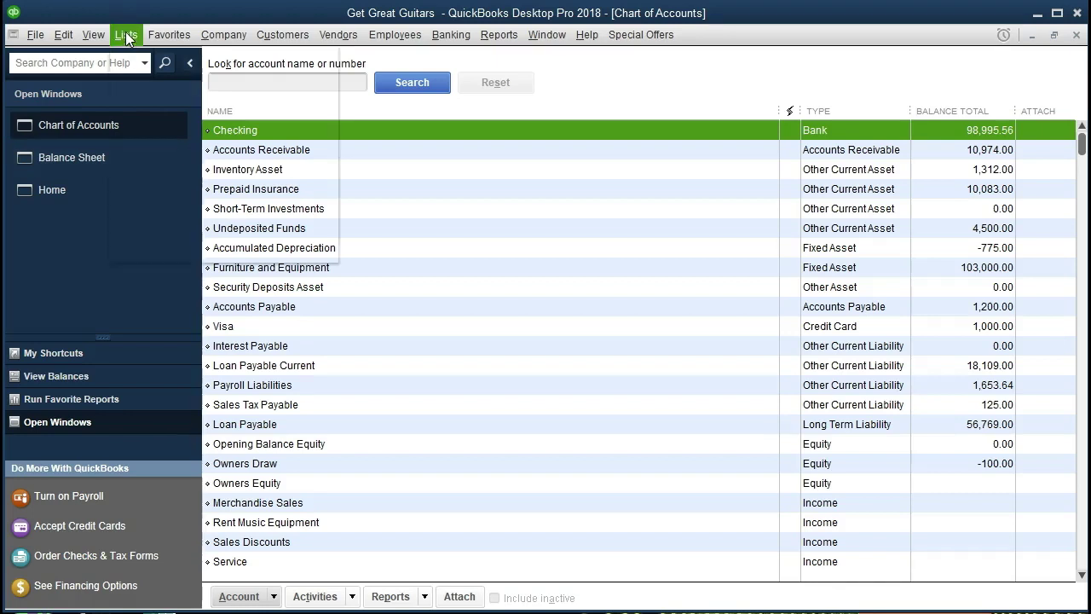
pyautogui.click(167, 57)
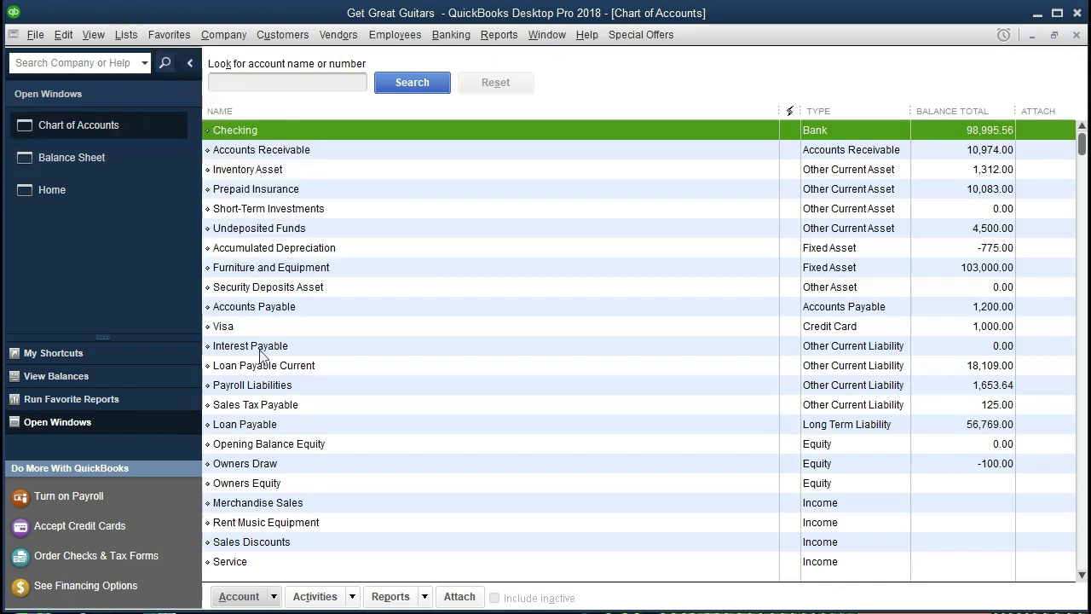
# - Add a new account of type Other Current Liability named Unearned Revenue
pyautogui.click(274, 596)
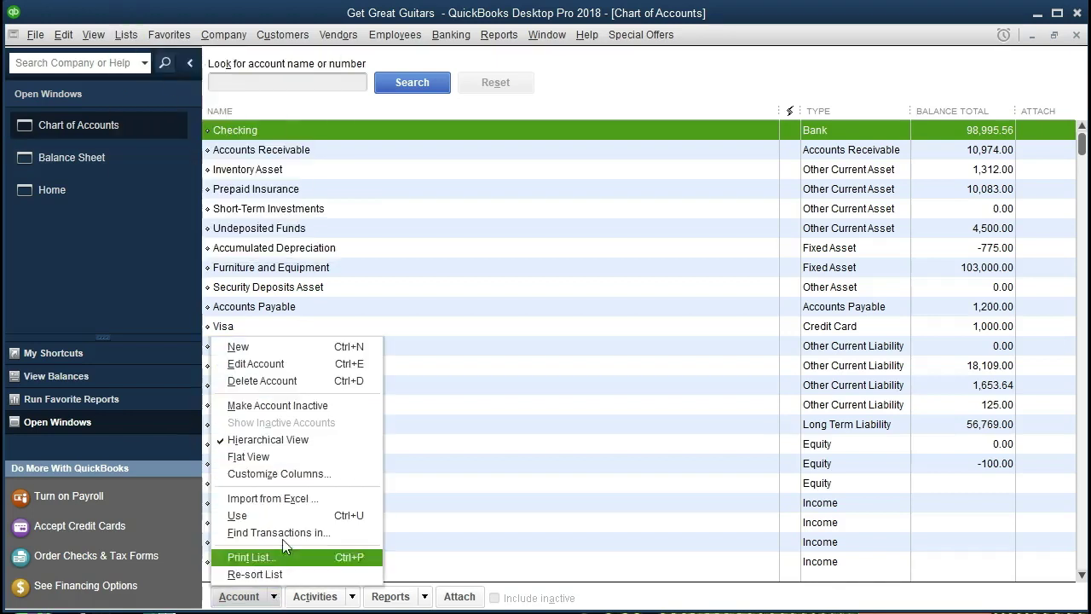
pyautogui.click(273, 356)
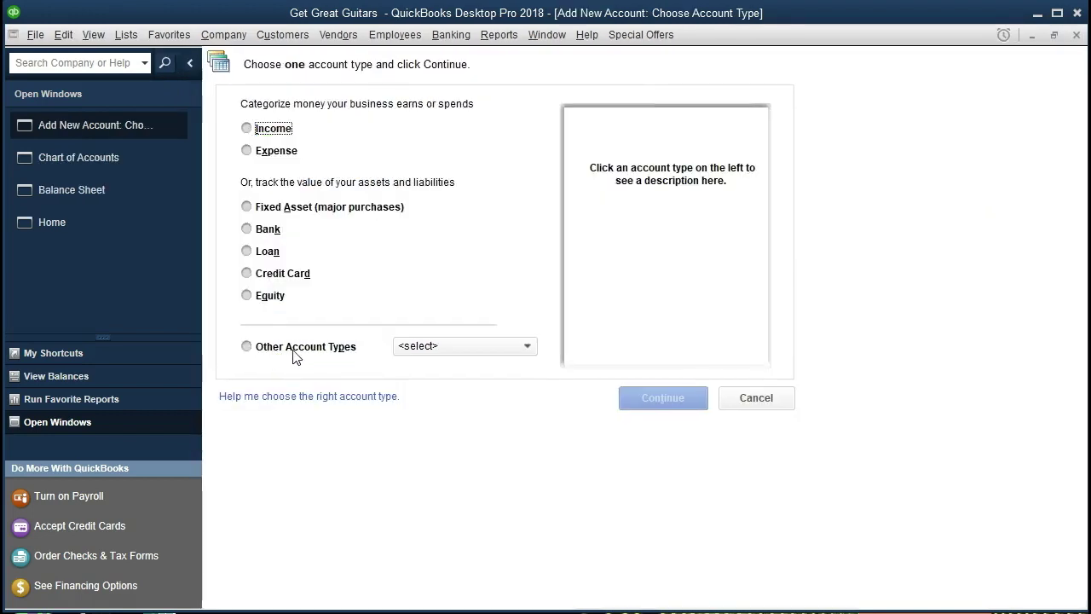
pyautogui.click(522, 354)
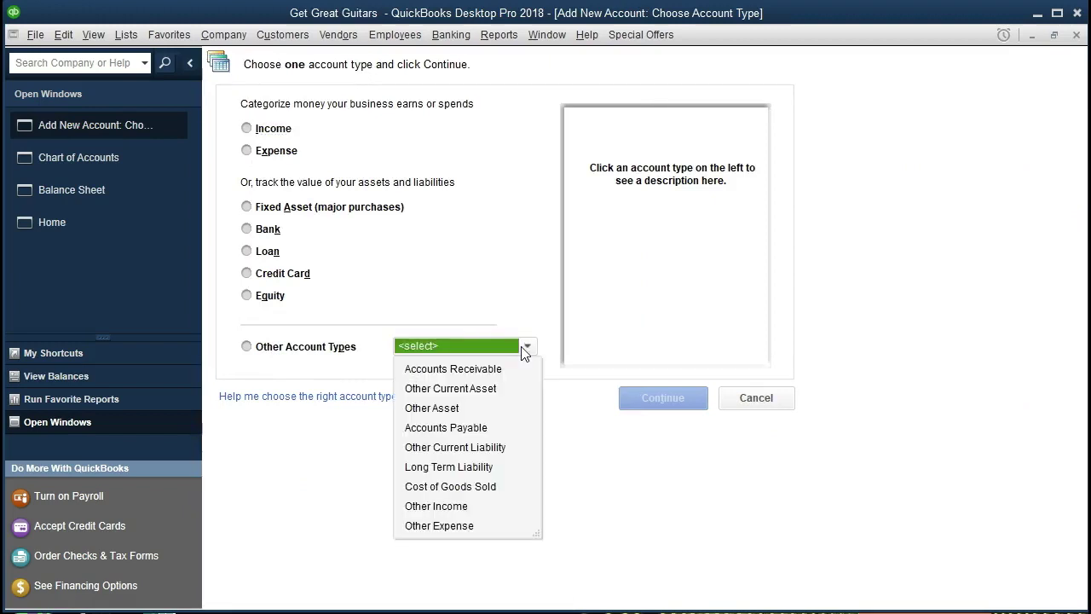
pyautogui.click(486, 449)
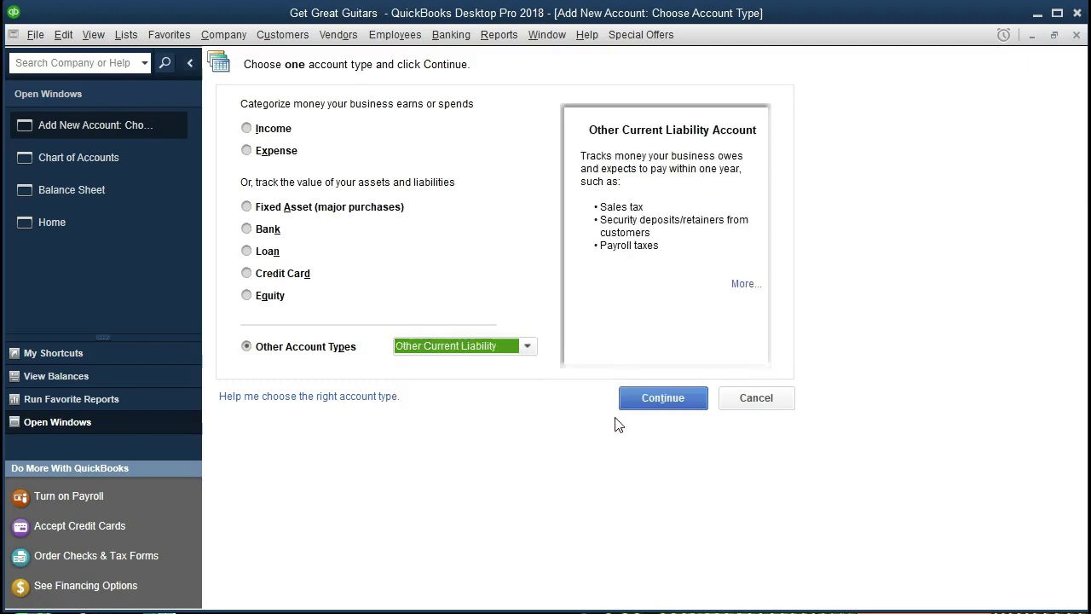
pyautogui.click(653, 404)
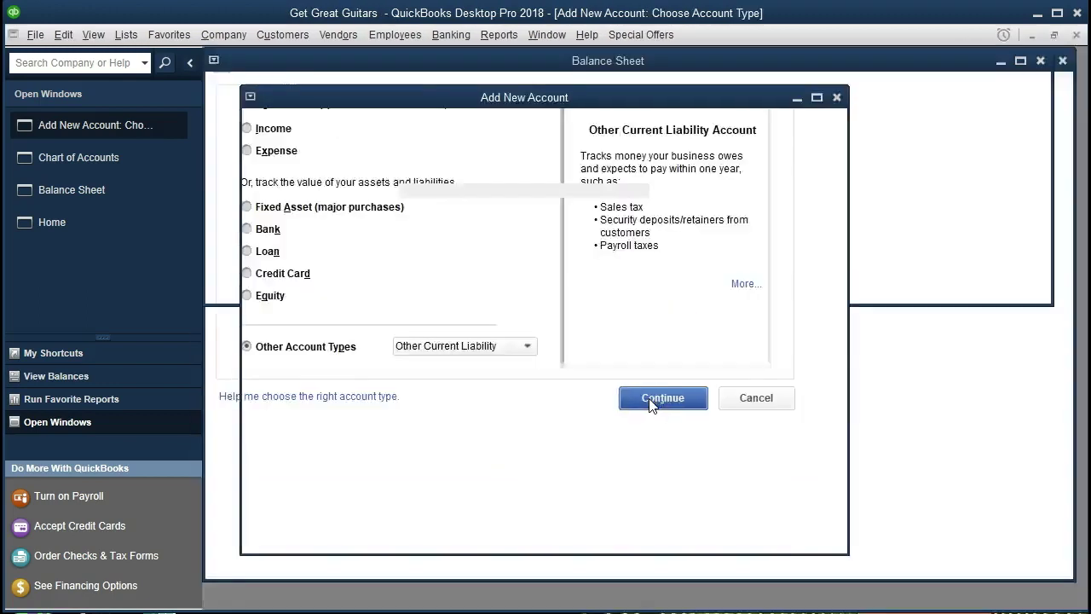
pyautogui.write('Un')
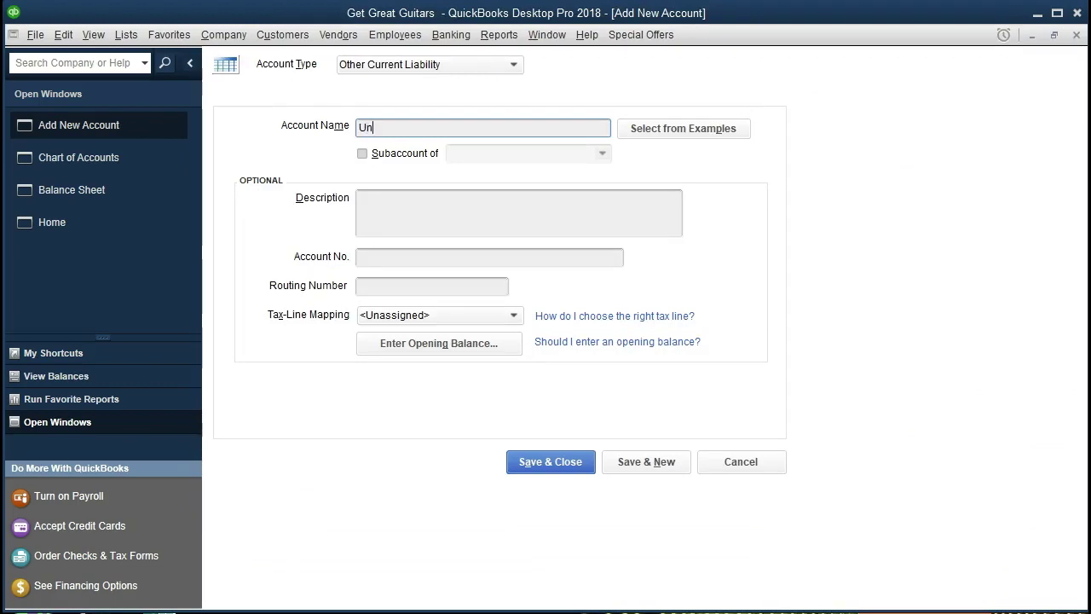
pyautogui.write('earnee Revenue')
pyautogui.press('Tab')
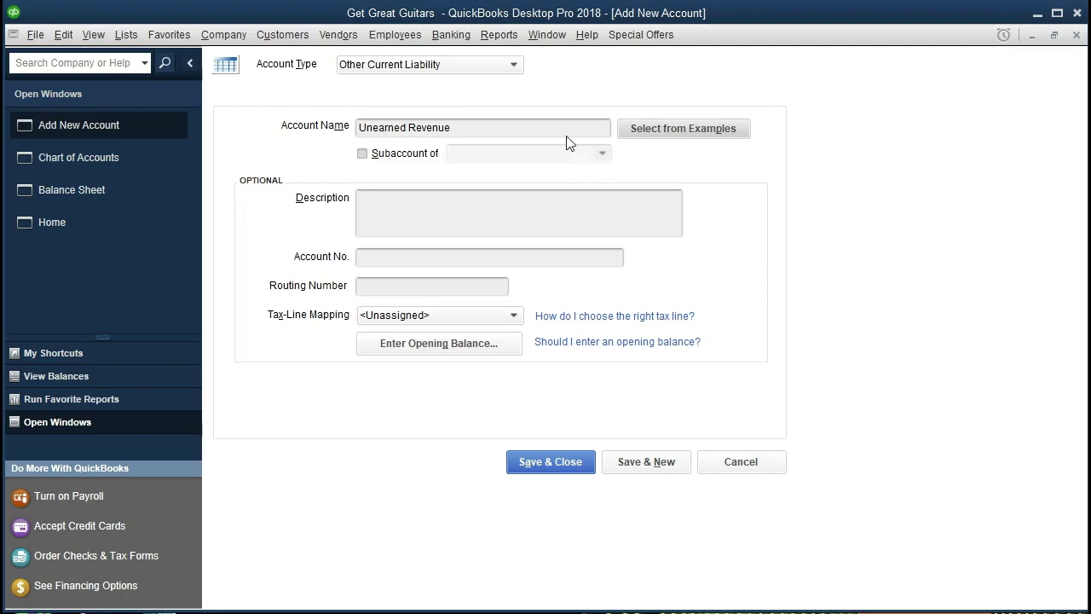
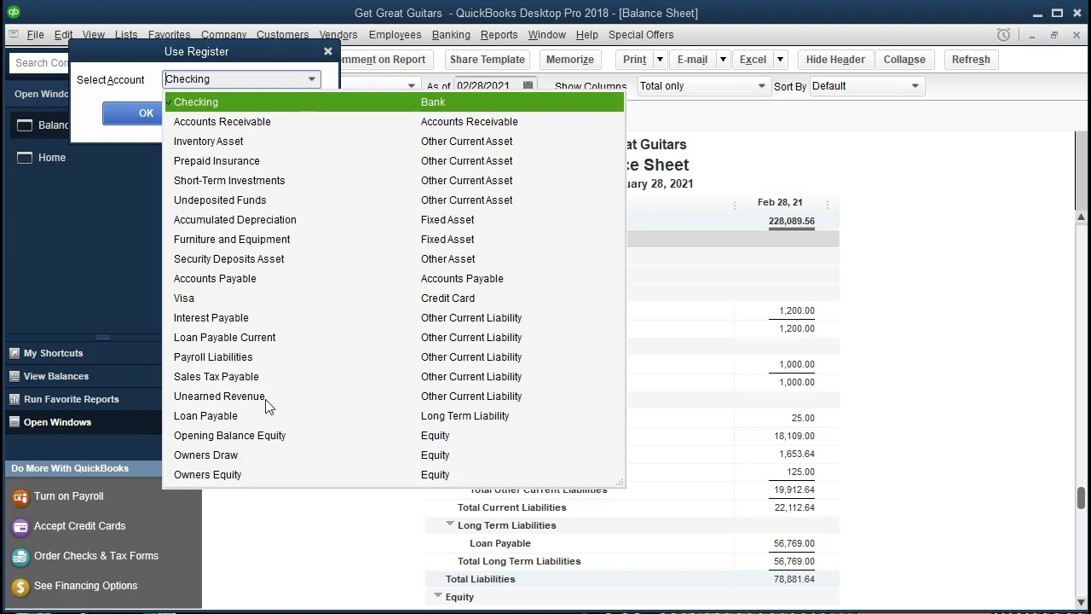
# - Open the register of the Unearned Revenue account and go to the payee of a new 02/28/2021 entry
pyautogui.click(220, 397)
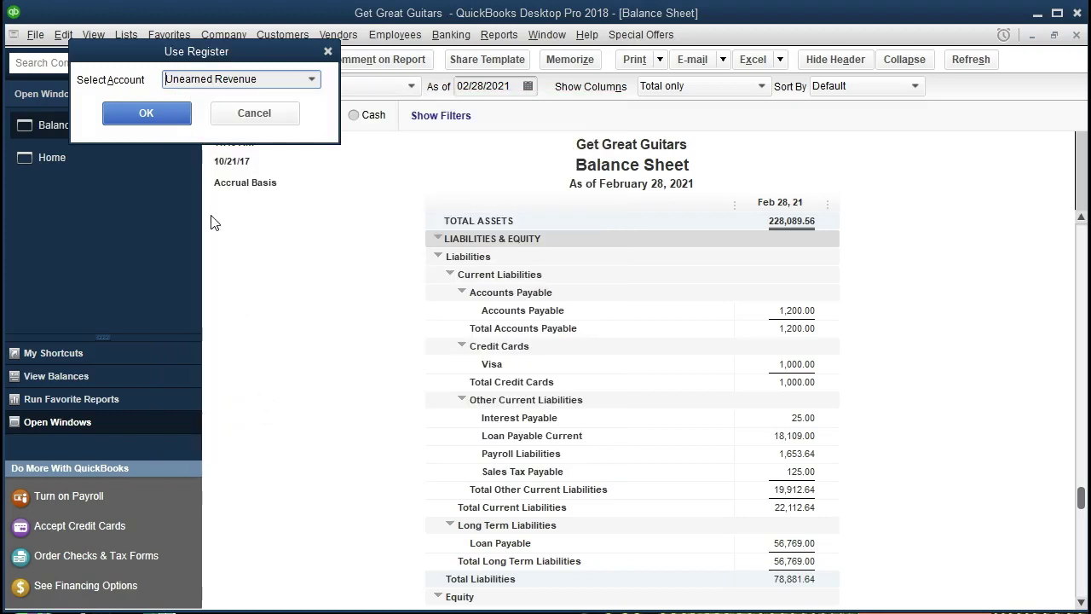
pyautogui.click(173, 116)
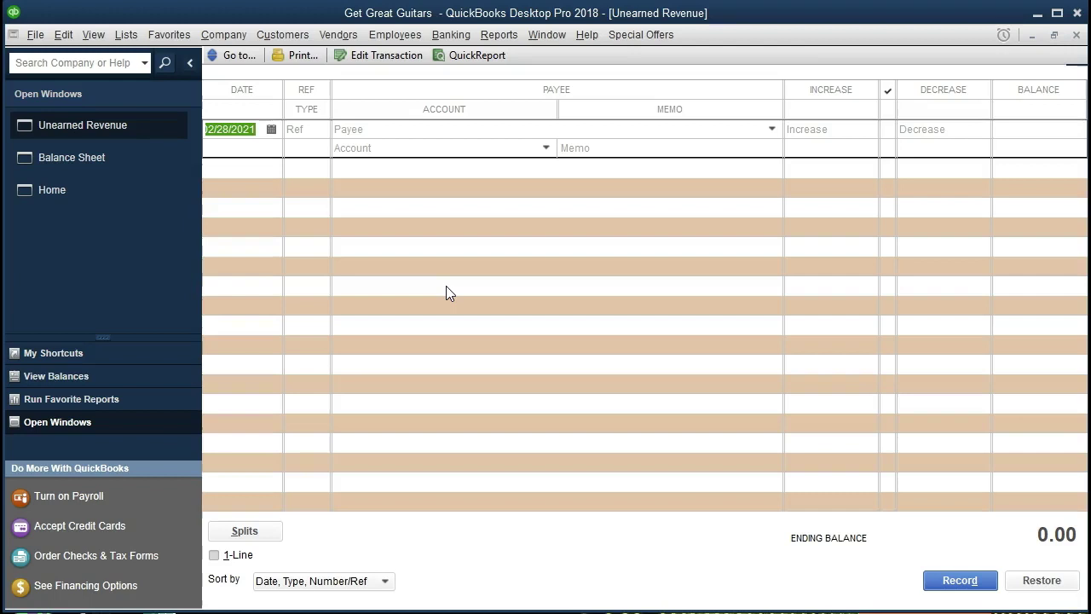
pyautogui.press('Tab')
pyautogui.press('Tab')
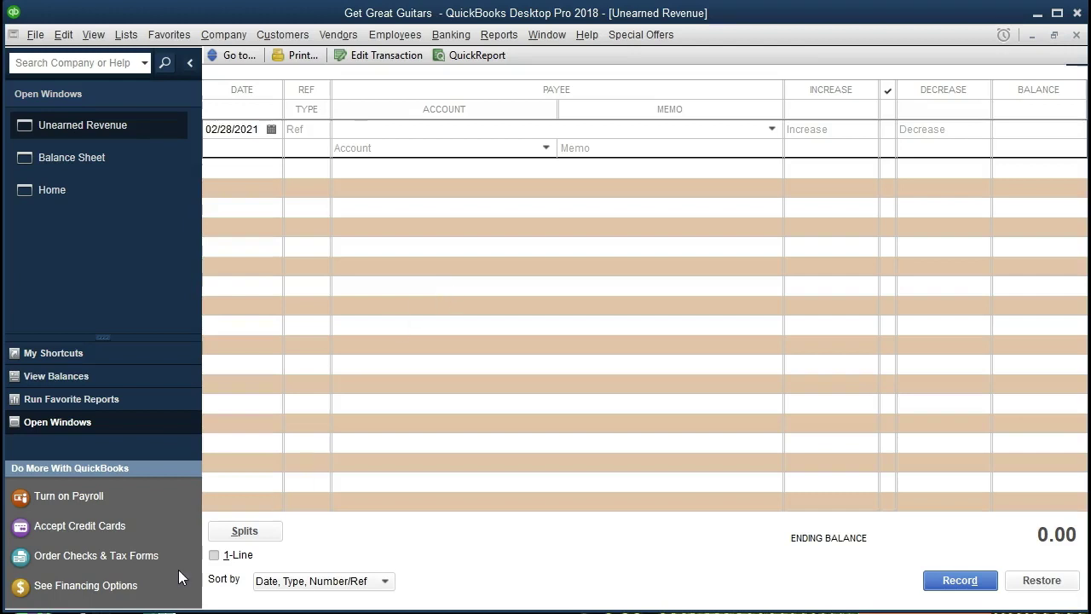
# - Check String Music's balance in the Customer Balance Detail report, then return to the Unearned Revenue register
pyautogui.click(507, 37)
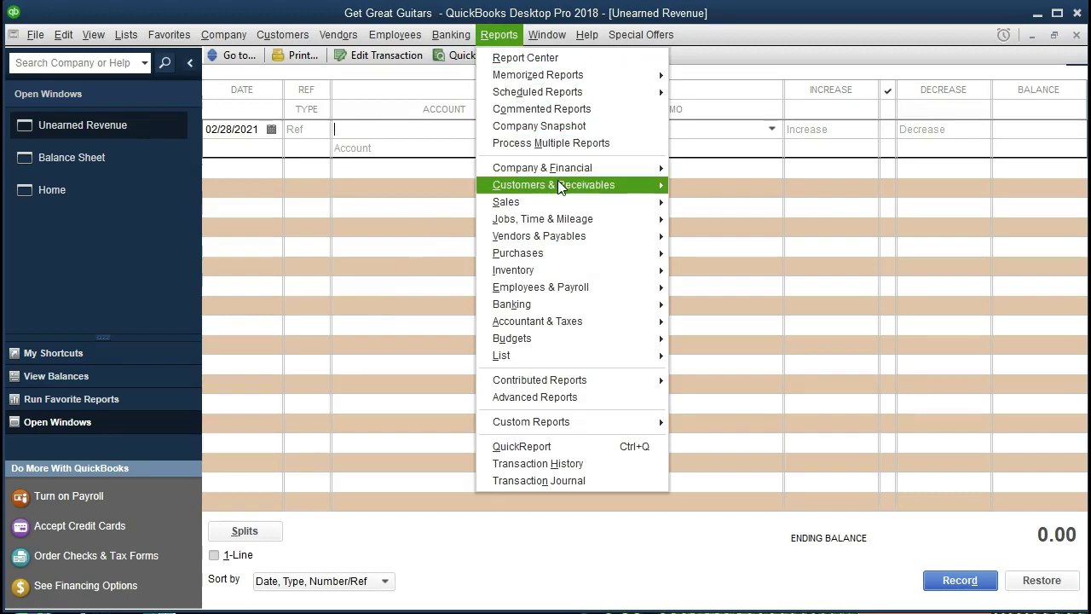
pyautogui.moveTo(573, 186)
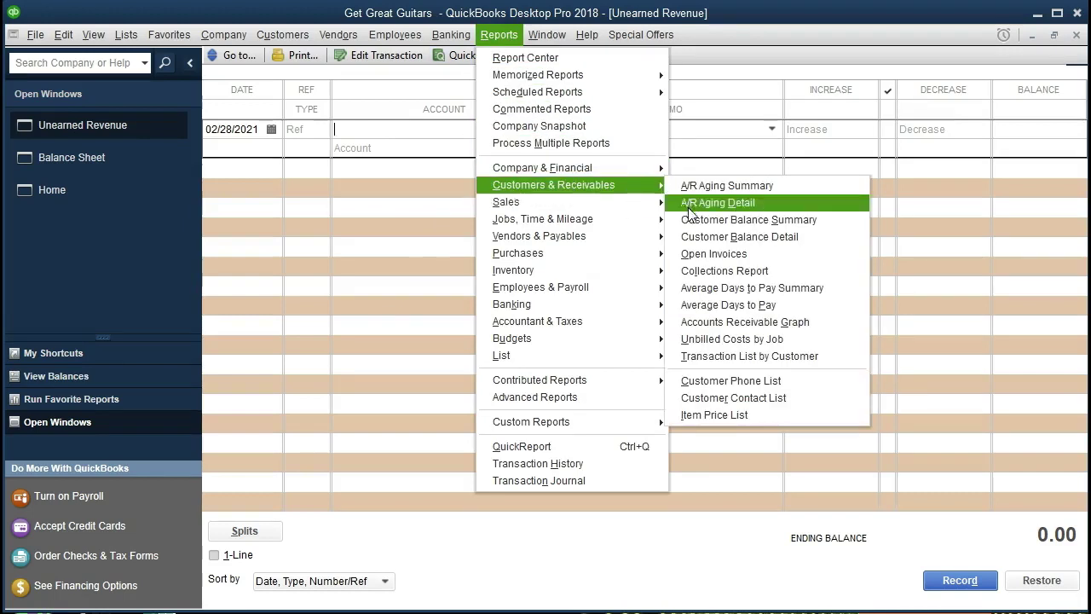
pyautogui.click(835, 236)
pyautogui.scroll(-10, 821, 408)
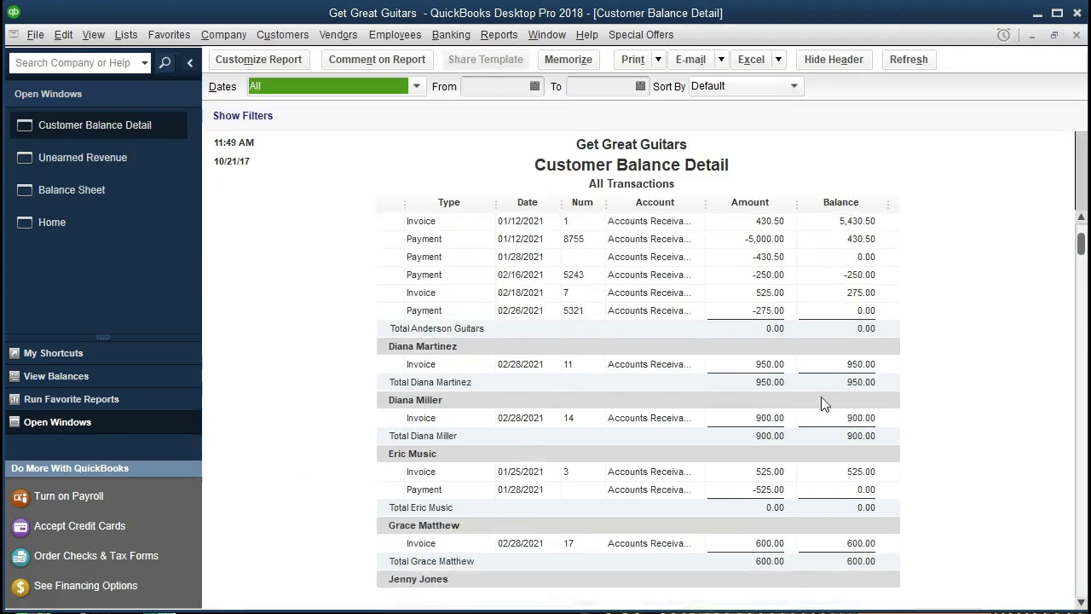
pyautogui.scroll(-5, 820, 408)
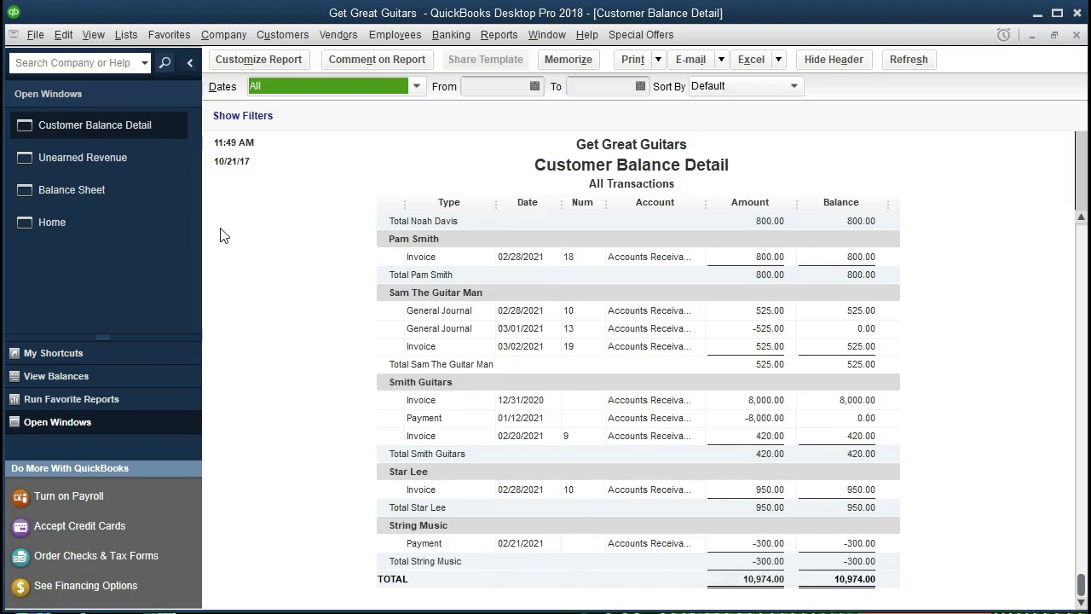
pyautogui.click(152, 161)
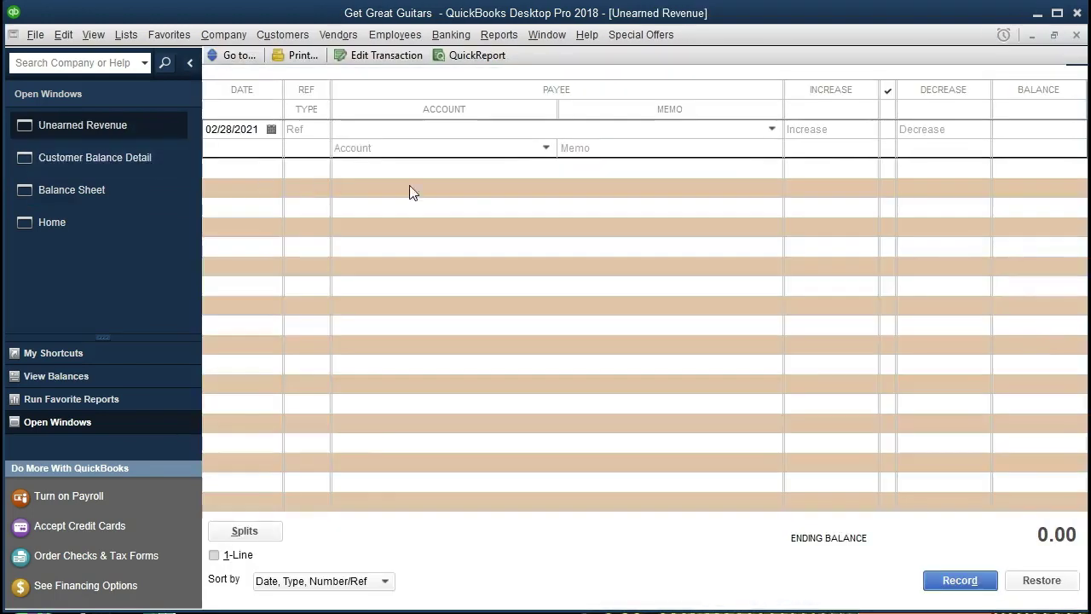
# - Enter a 300.00 increase with Accounts Receivable as the offset account and try to record it without a customer
pyautogui.press('Tab')
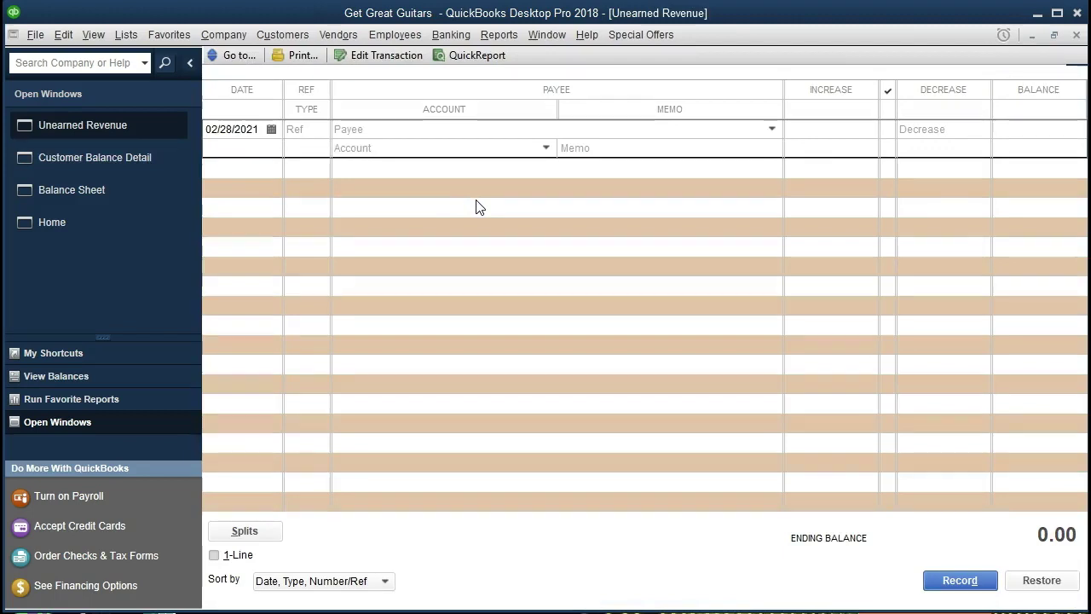
pyautogui.write('300')
pyautogui.press('Tab')
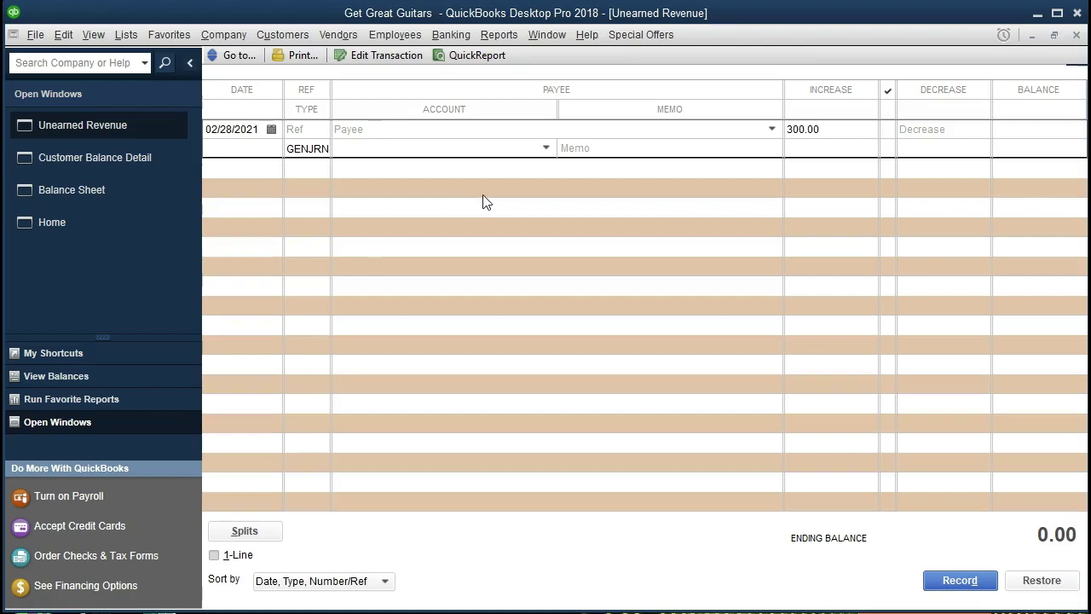
pyautogui.click(547, 148)
pyautogui.scroll(10, 525, 341)
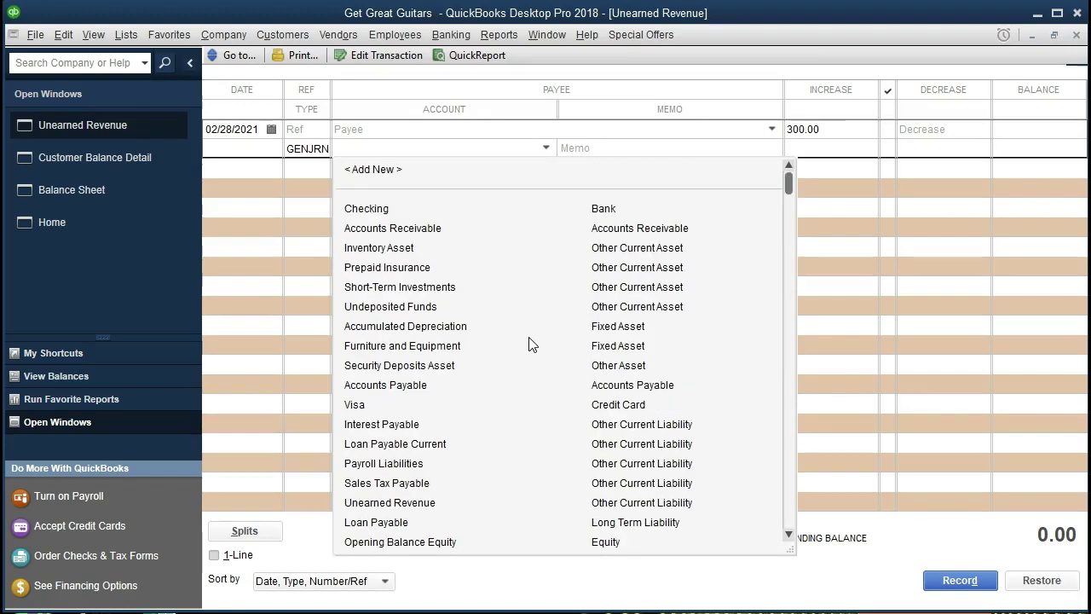
pyautogui.click(435, 229)
pyautogui.press('Tab')
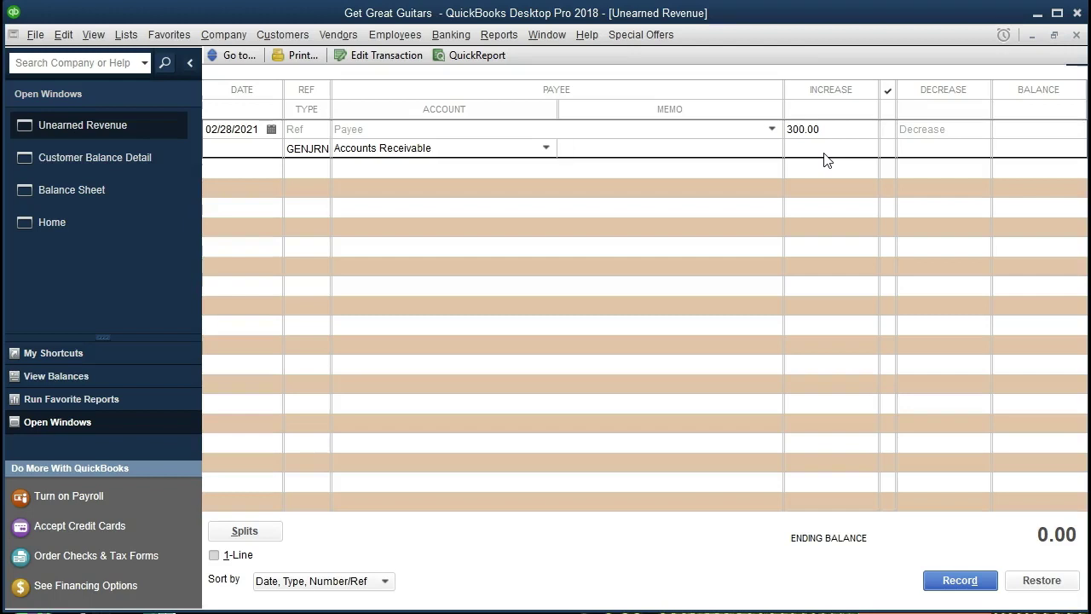
pyautogui.click(948, 589)
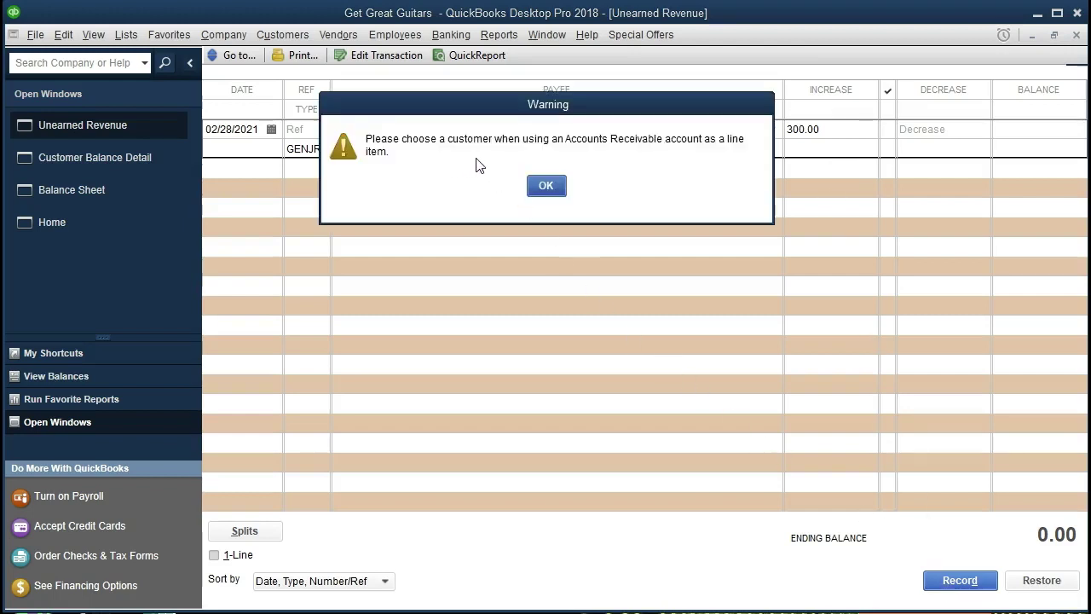
pyautogui.click(542, 185)
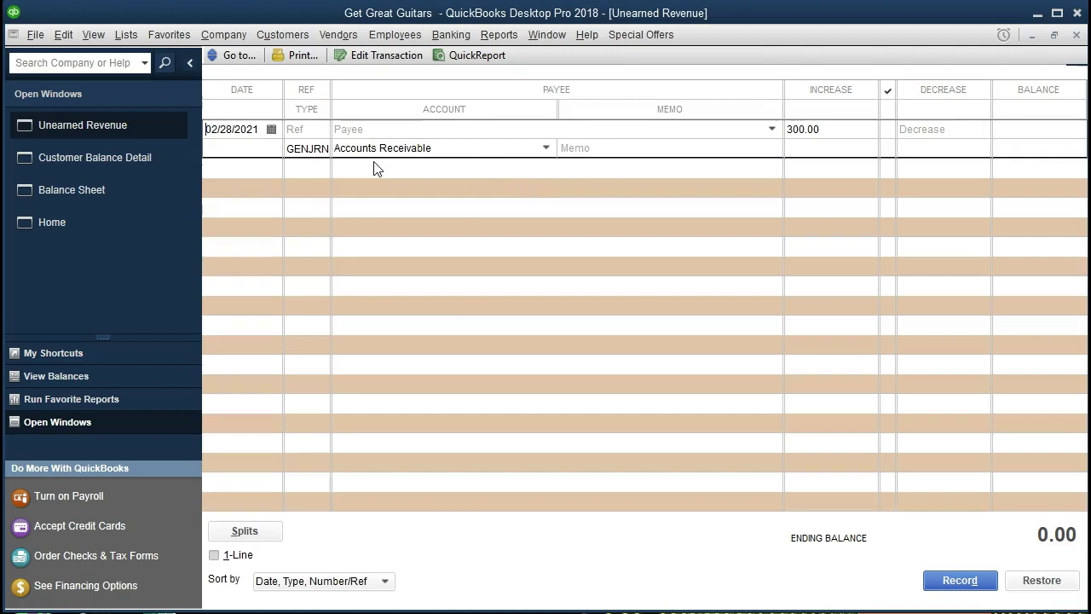
# - Compare Accounts Receivable on the Balance Sheet with the Customer Balance Detail total, then return to the Unearned Revenue register
pyautogui.click(104, 202)
pyautogui.scroll(4, 602, 367)
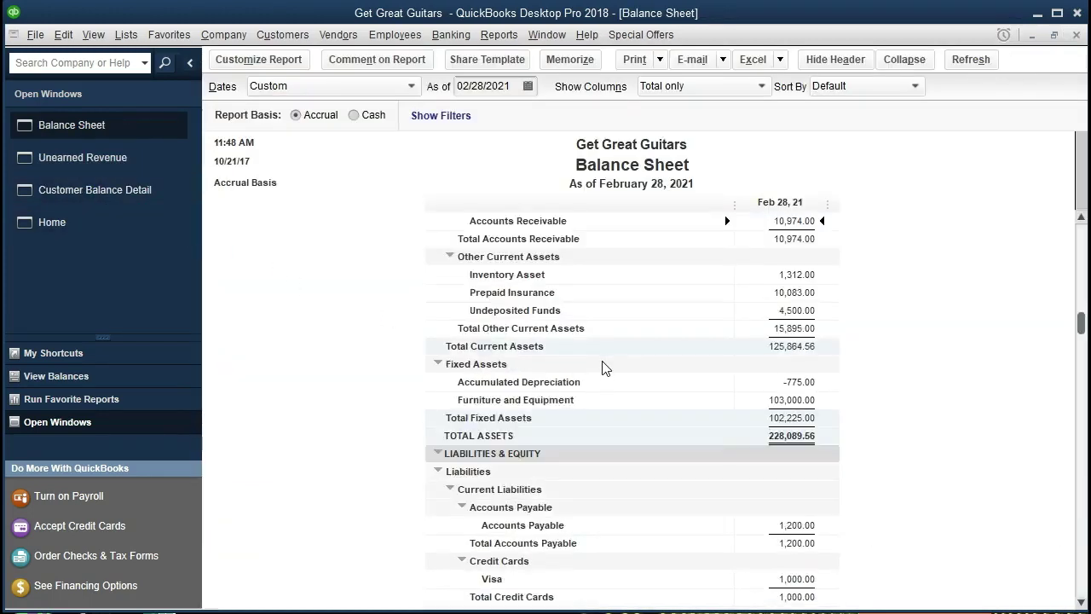
pyautogui.scroll(2, 602, 367)
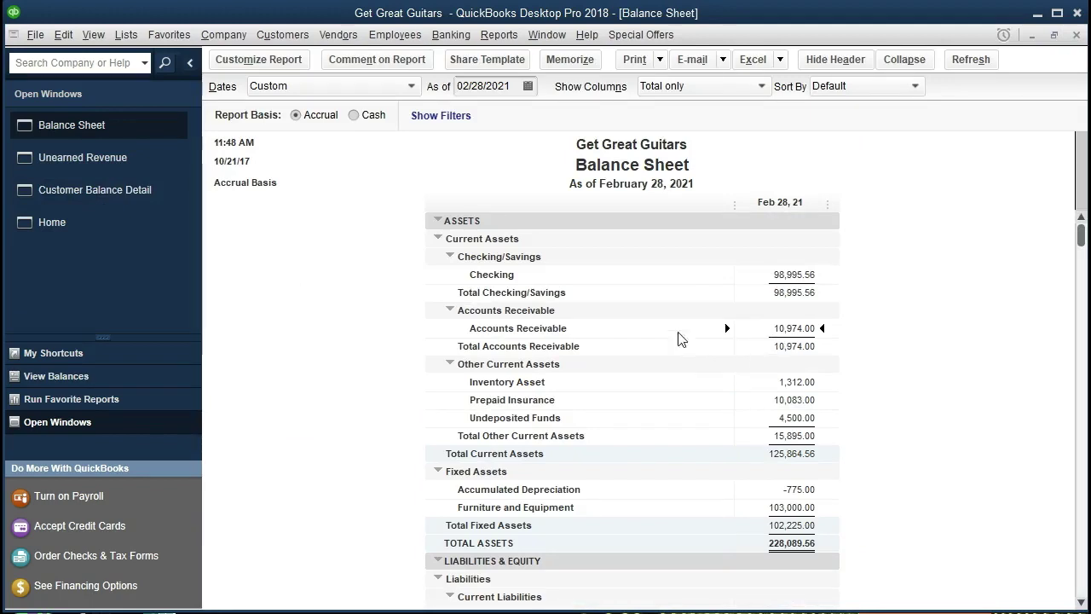
pyautogui.click(132, 207)
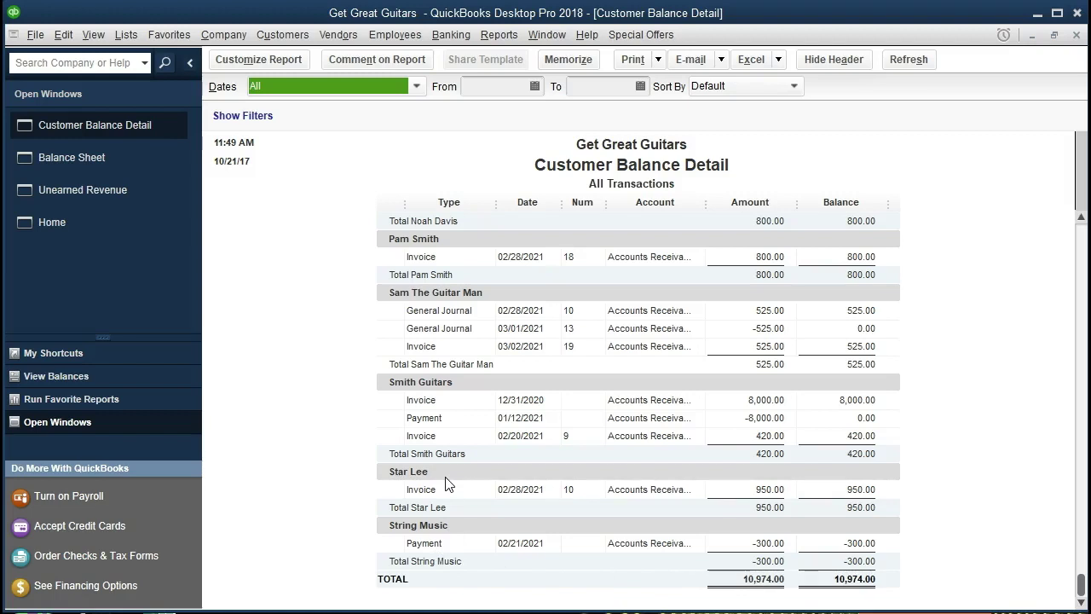
pyautogui.click(91, 198)
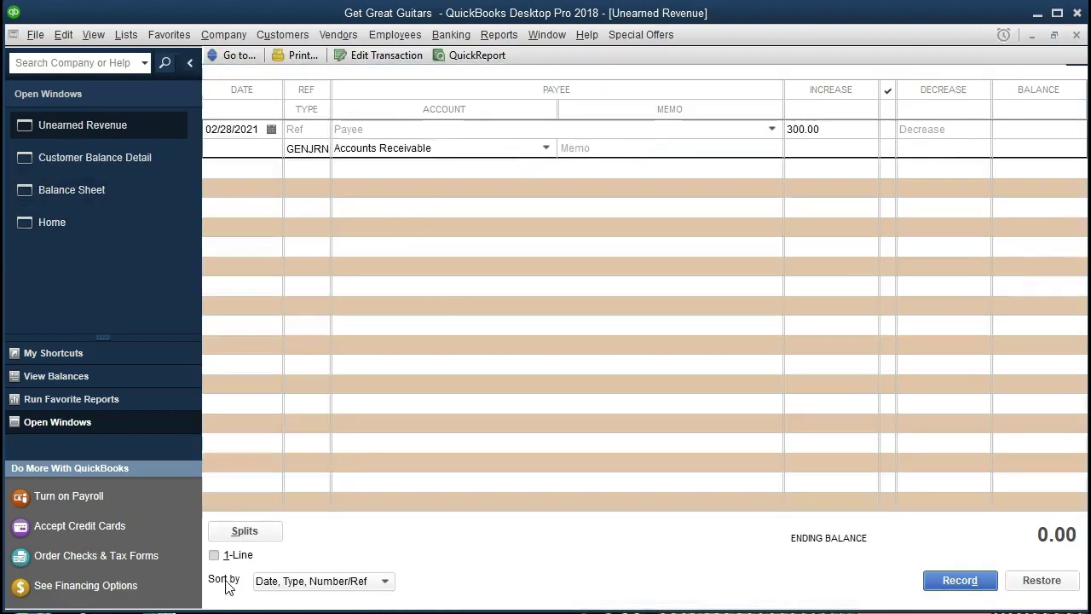
# - Assign customer String Music to the entry's 300.00 Accounts Receivable split line, record the entry, and close the Unearned Revenue register
pyautogui.click(245, 531)
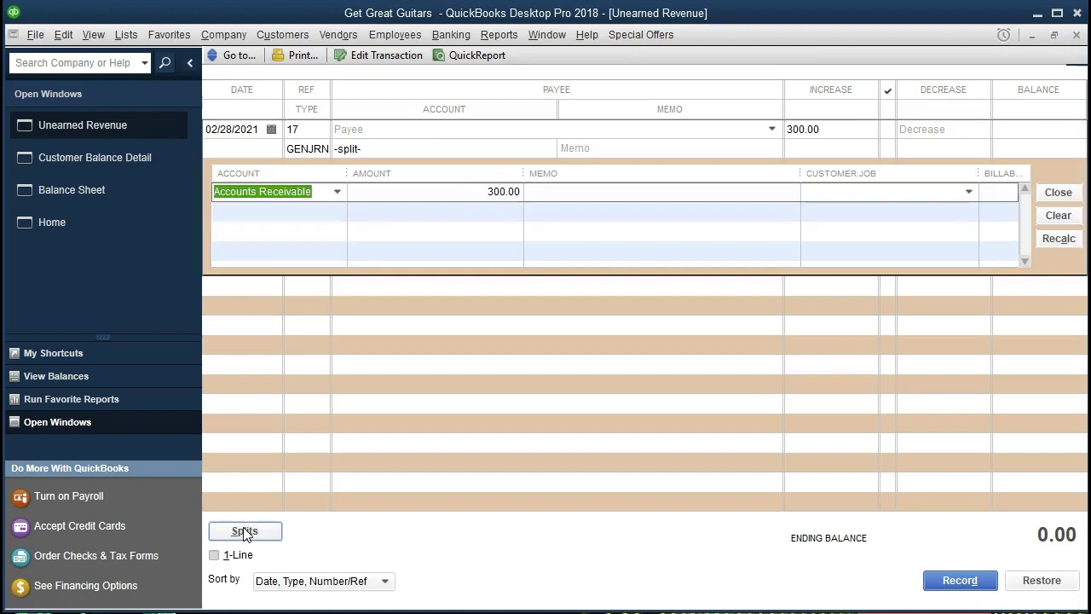
pyautogui.press('Tab')
pyautogui.press('Tab')
pyautogui.press('Tab')
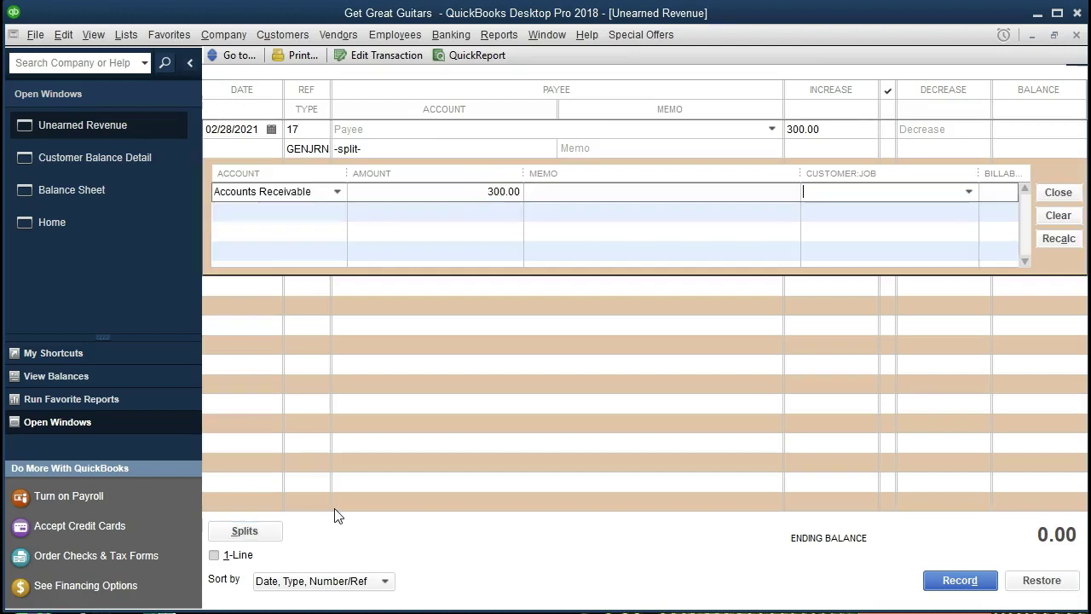
pyautogui.click(138, 163)
pyautogui.scroll(-1, 358, 477)
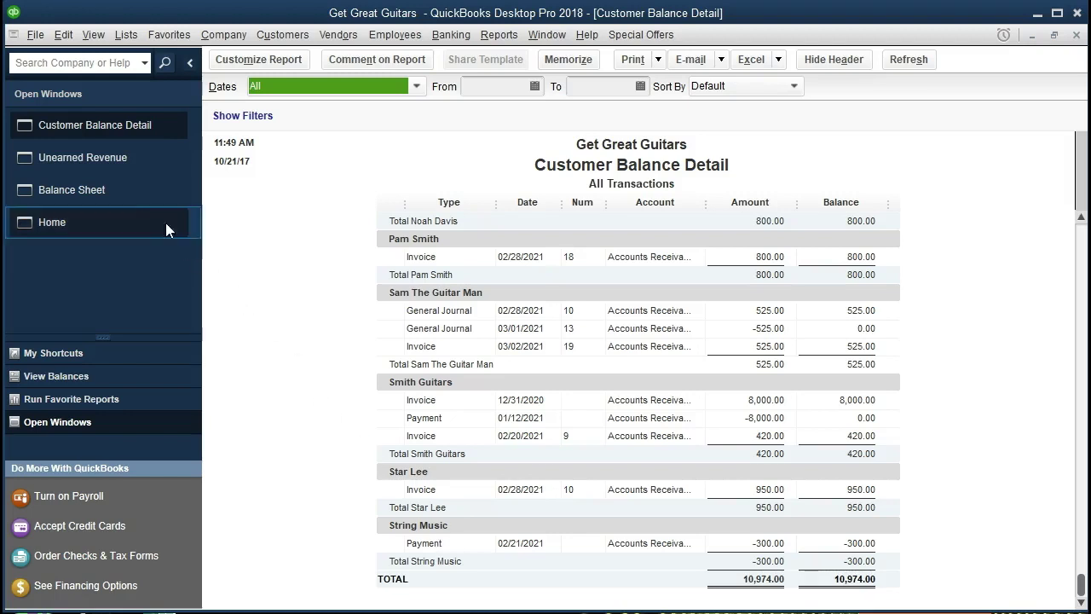
pyautogui.click(132, 161)
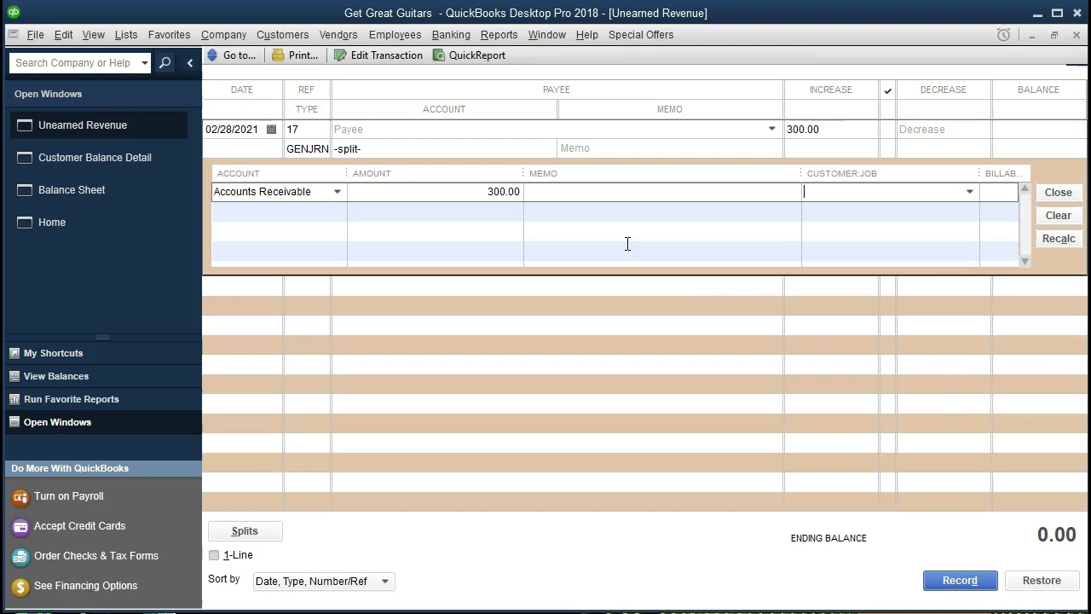
pyautogui.write('String Music')
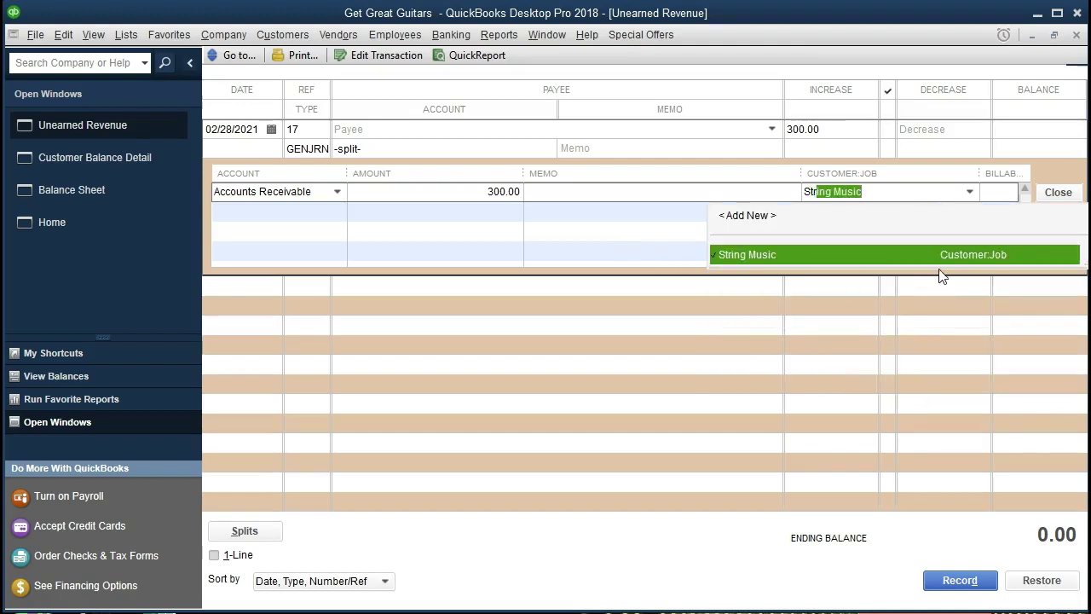
pyautogui.press('Tab')
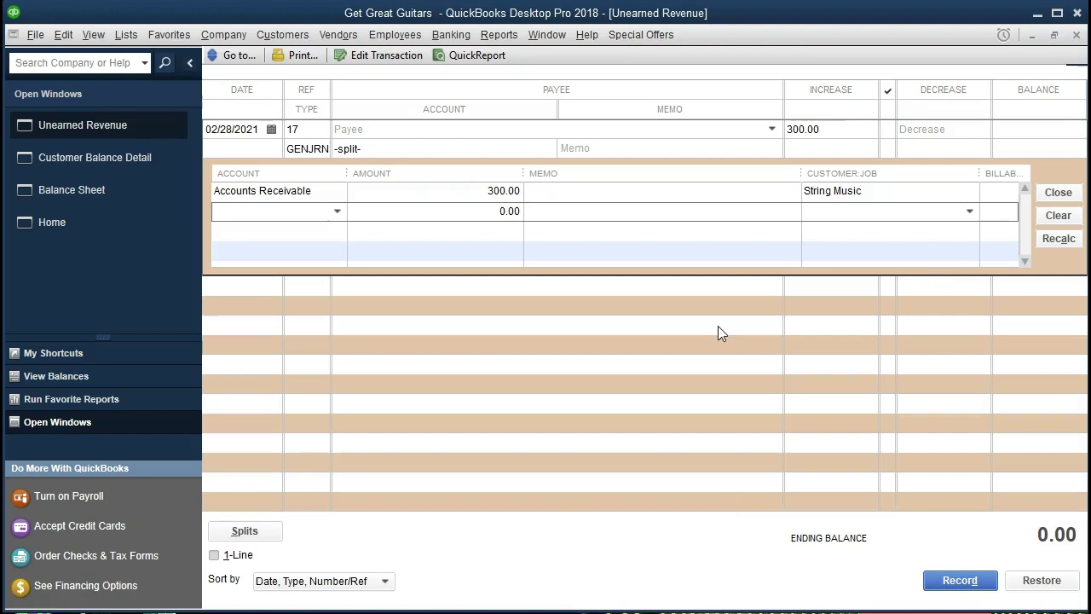
pyautogui.click(953, 583)
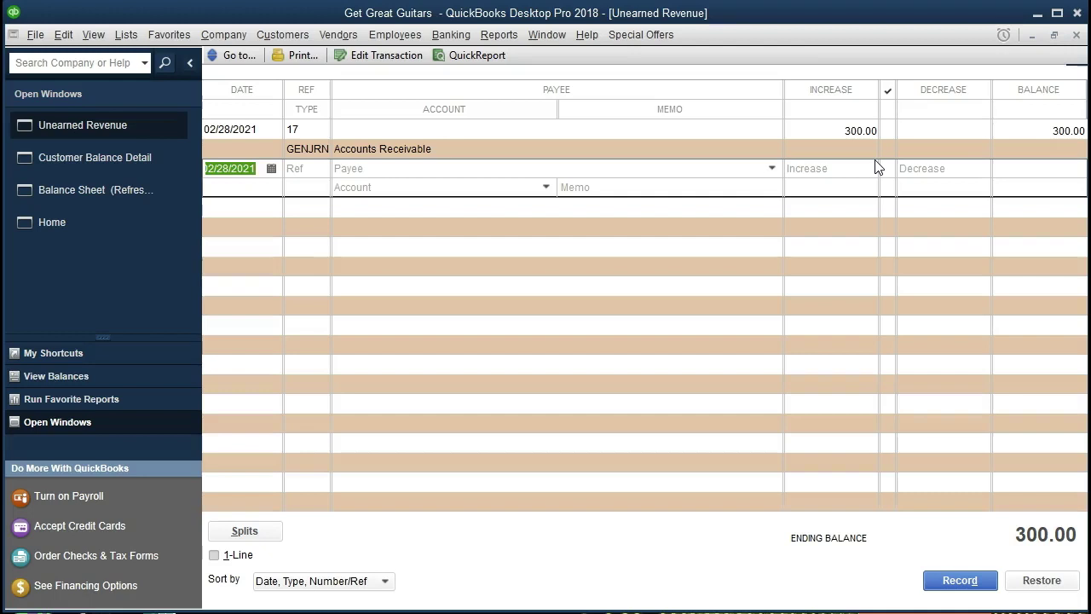
pyautogui.click(1077, 36)
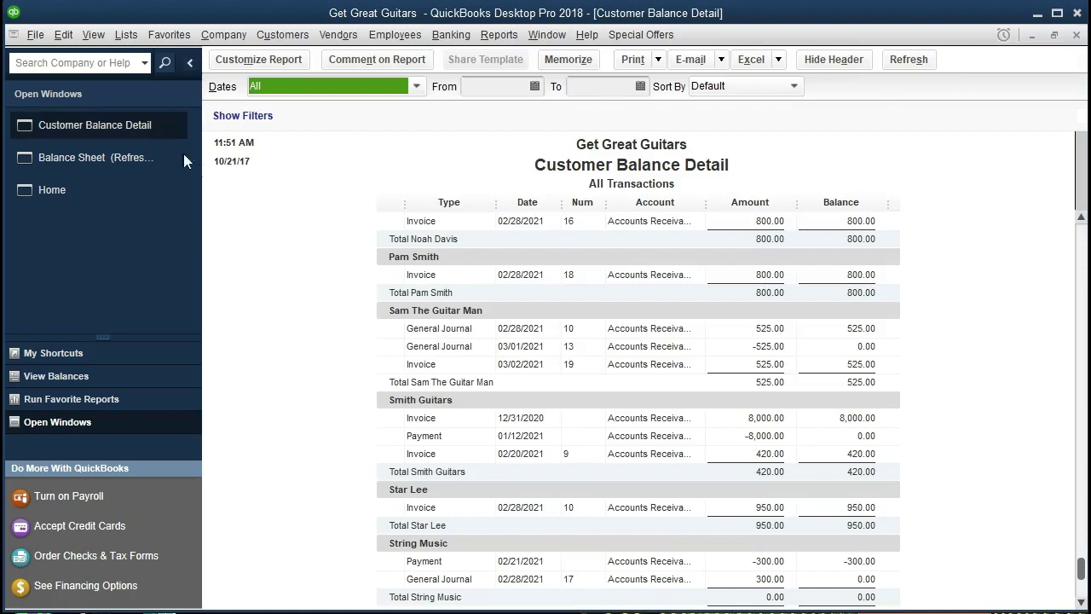
# - Review Accounts Receivable and the Unearned Revenue liability on the Balance Sheet as of 02/28/2021
pyautogui.click(131, 167)
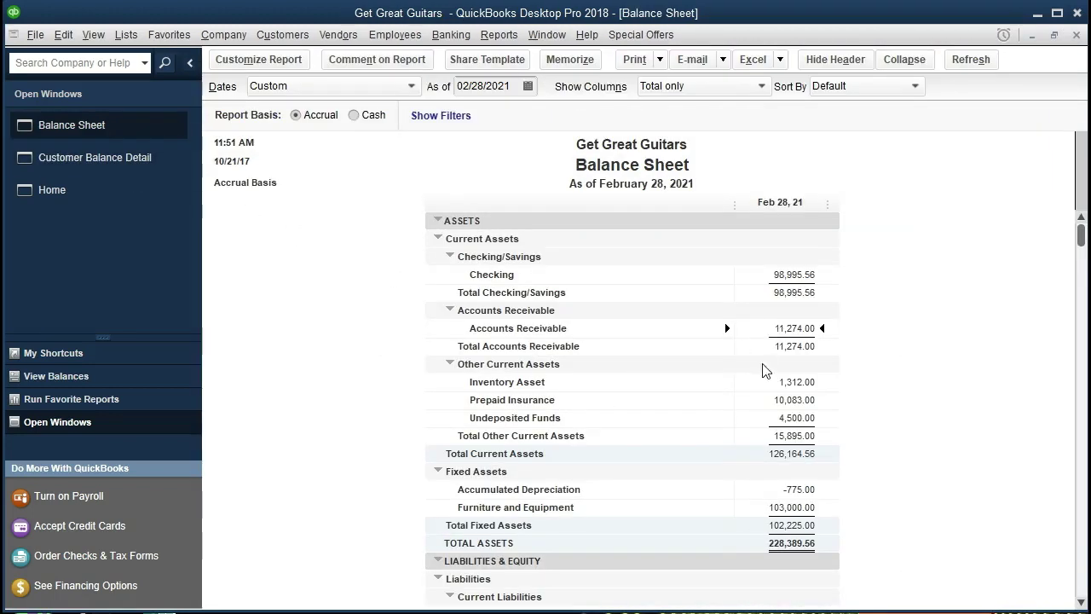
pyautogui.scroll(-4, 714, 452)
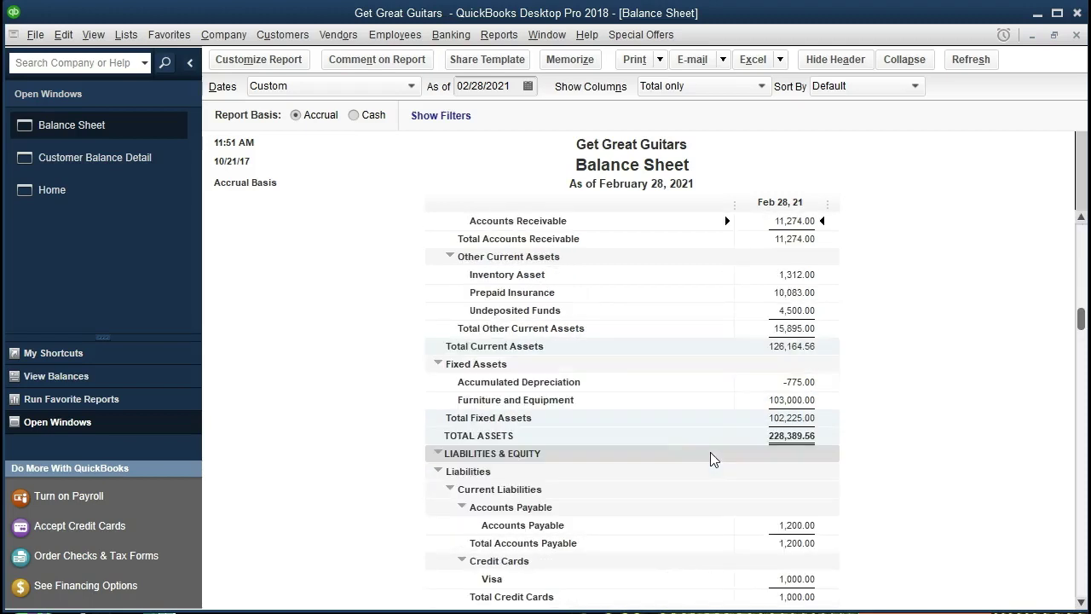
pyautogui.scroll(-1, 715, 460)
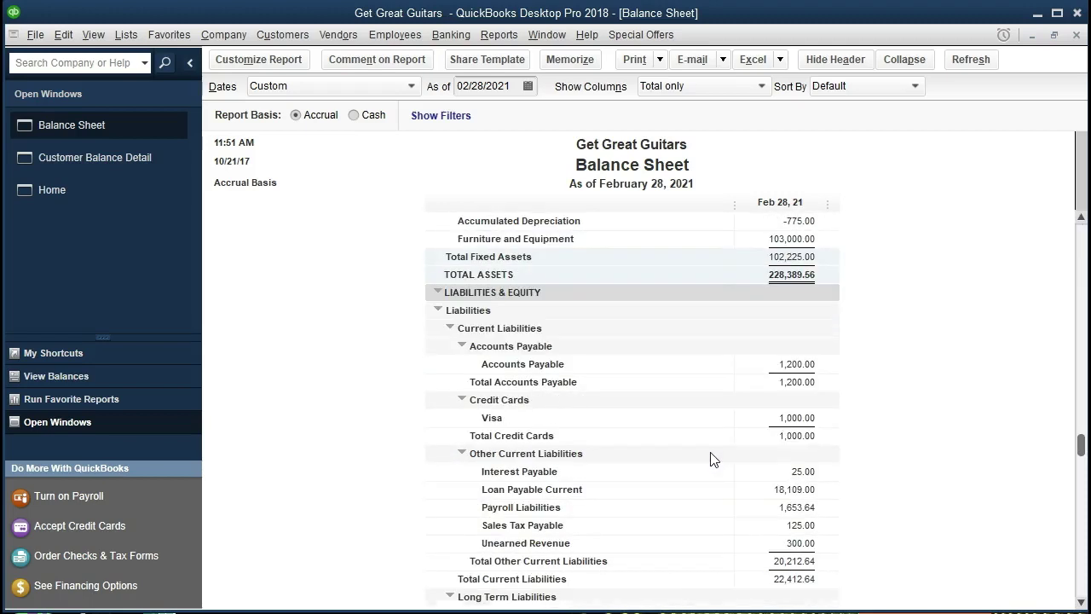
pyautogui.scroll(-1, 715, 461)
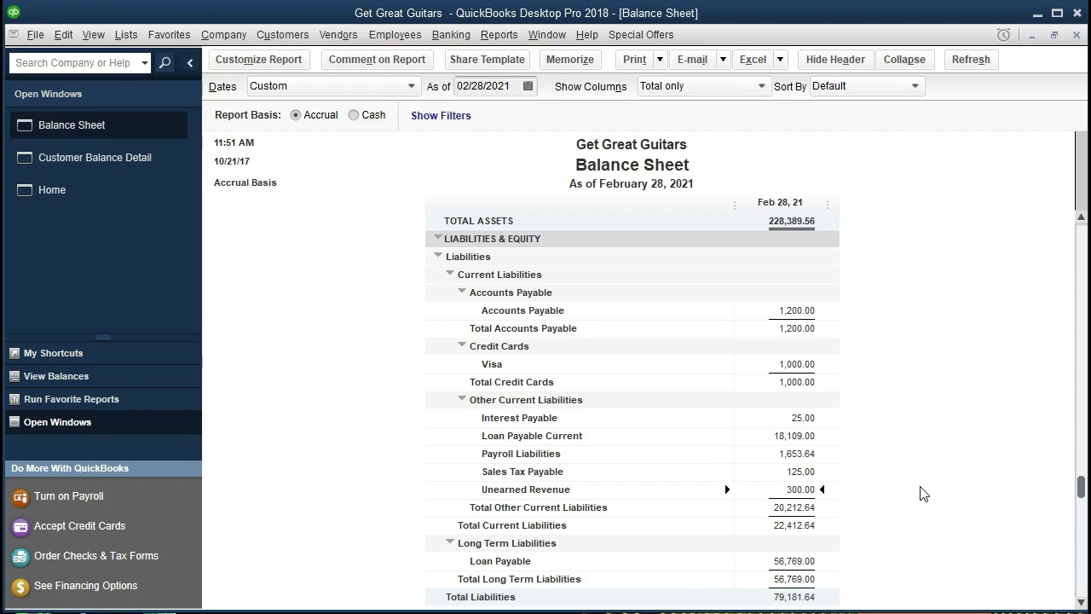
pyautogui.scroll(-1, 923, 493)
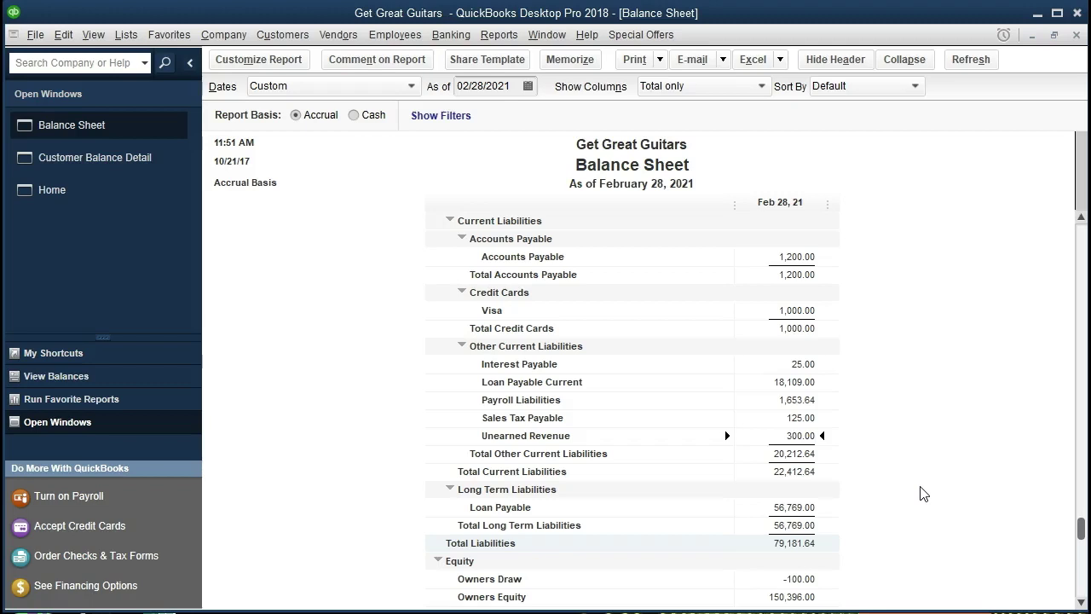
pyautogui.scroll(7, 789, 456)
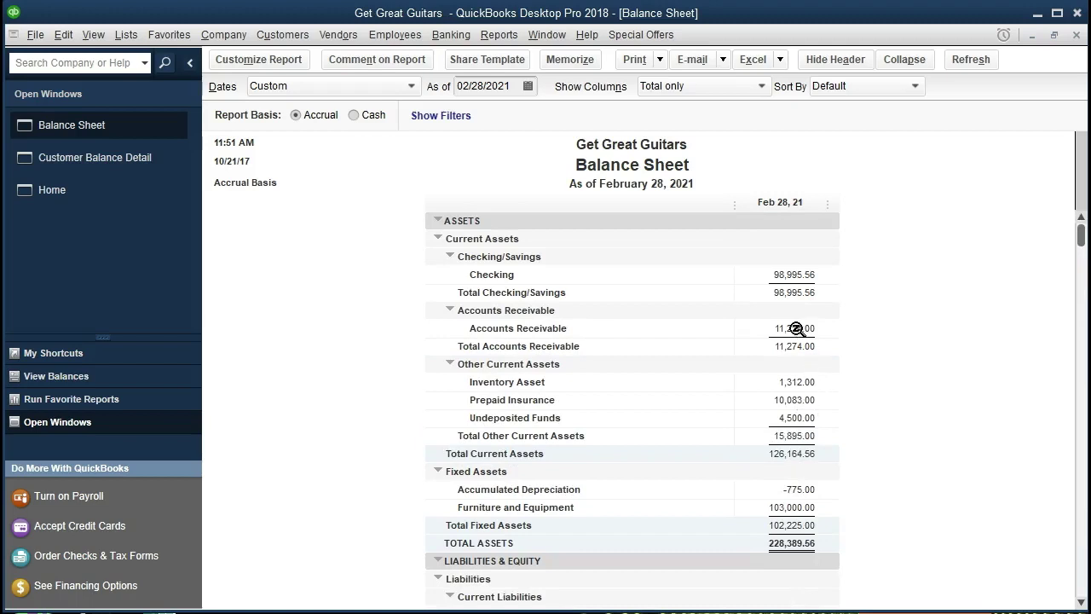
# - Trace the Balance Sheet's Accounts Receivable amount to String Music's 02/28/2021 general journal entry, then return to the Balance Sheet
pyautogui.doubleClick(759, 328)
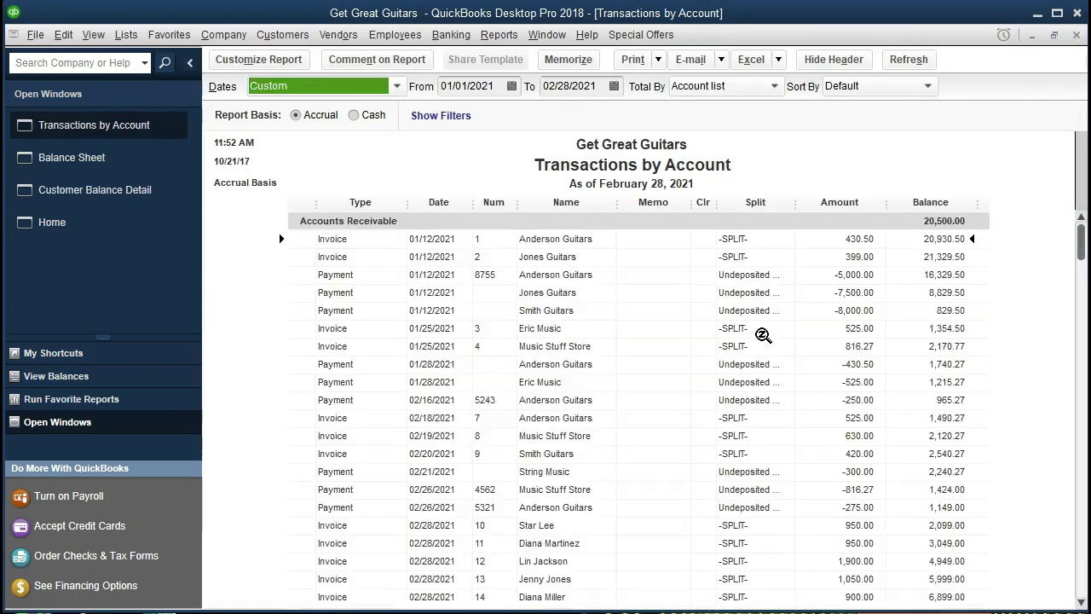
pyautogui.scroll(-3, 762, 341)
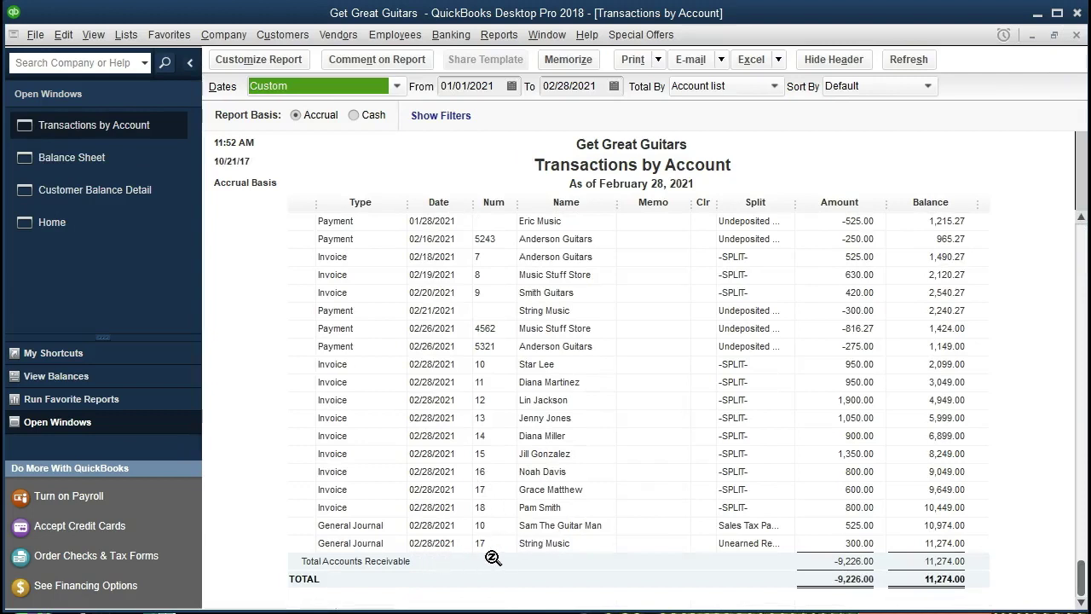
pyautogui.doubleClick(811, 543)
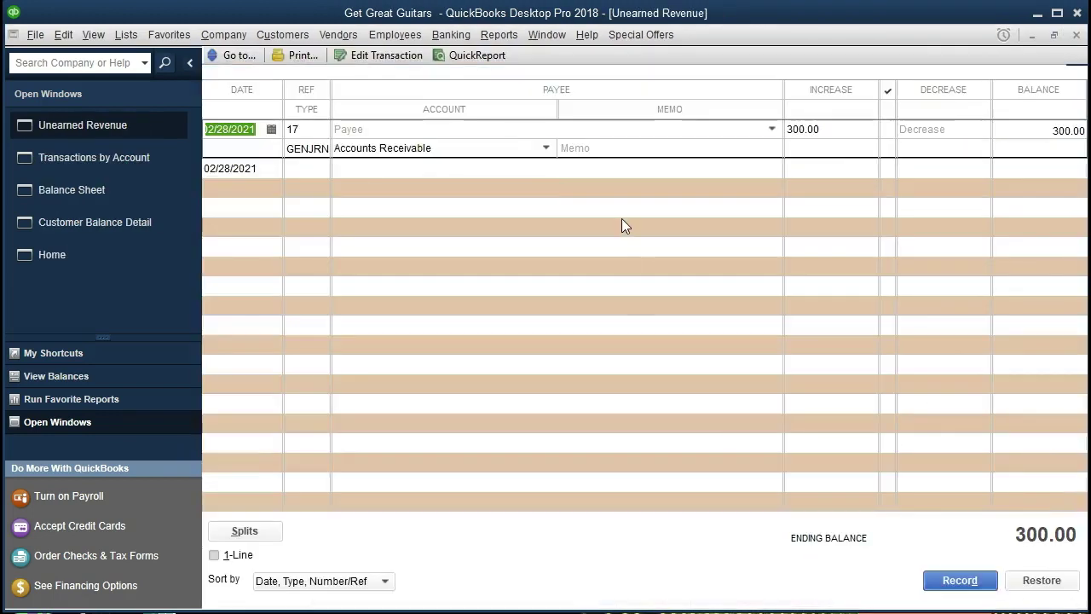
pyautogui.click(1076, 36)
pyautogui.click(1077, 36)
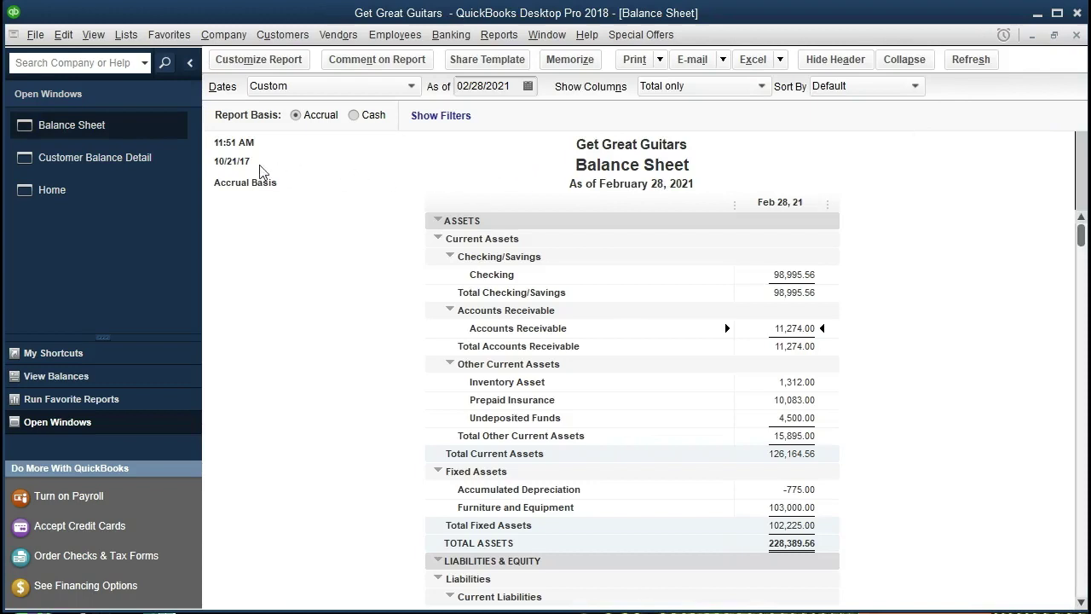
# - Compare String Music's balance and the Customer Balance Detail total with Accounts Receivable and the current liabilities on the Balance Sheet
pyautogui.click(137, 157)
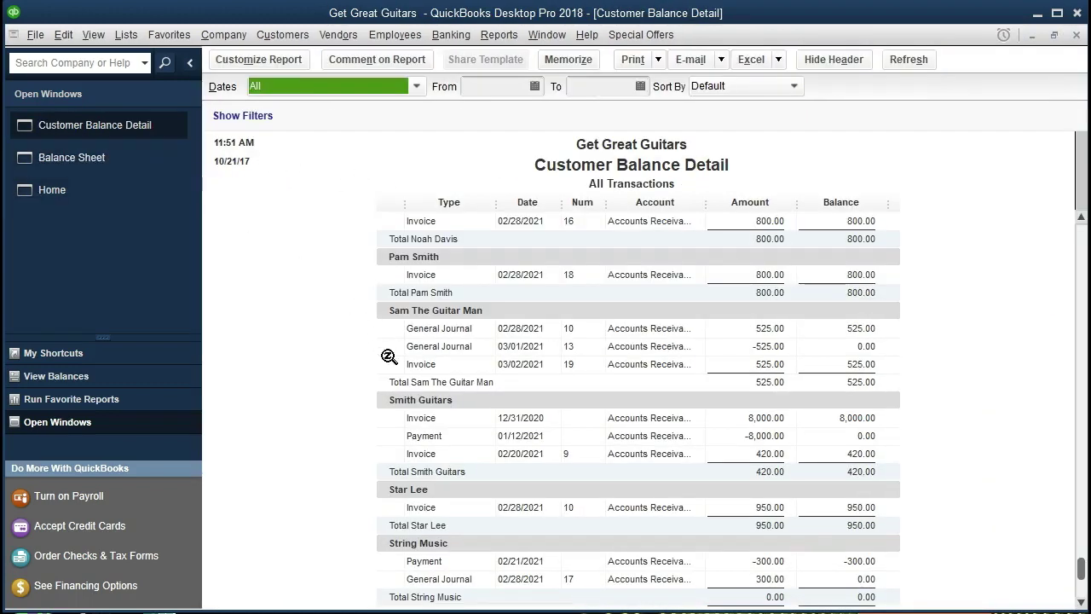
pyautogui.scroll(-1, 401, 379)
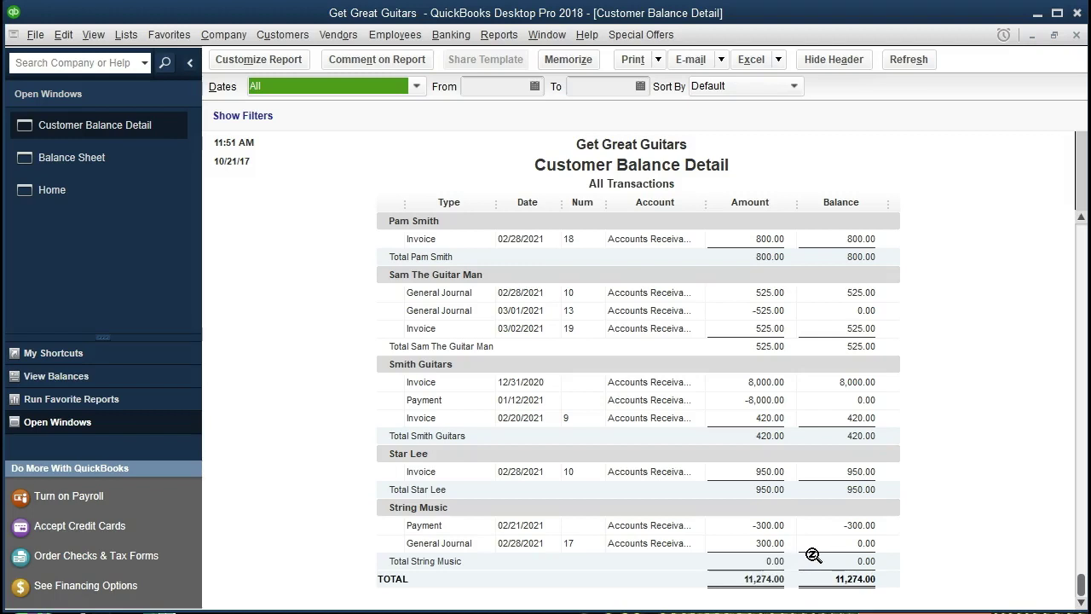
pyautogui.scroll(15, 812, 554)
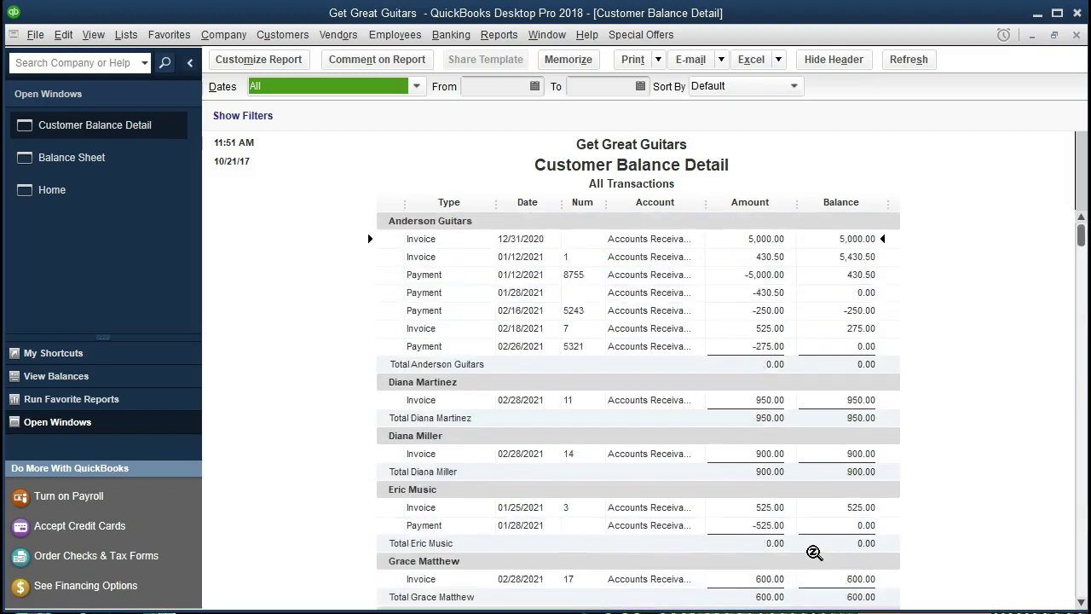
pyautogui.click(138, 163)
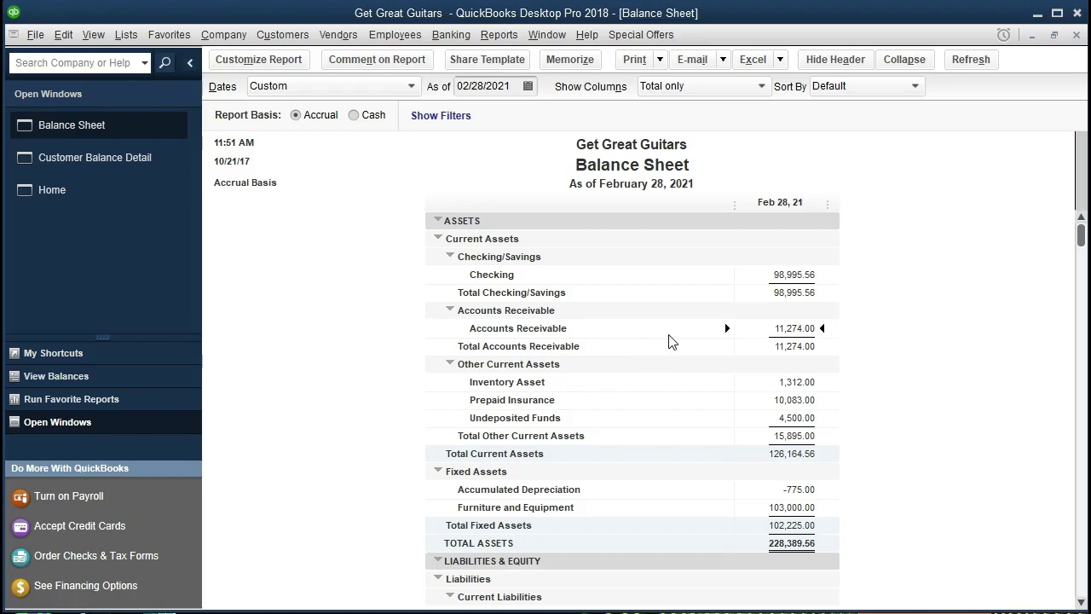
pyautogui.scroll(-6, 669, 341)
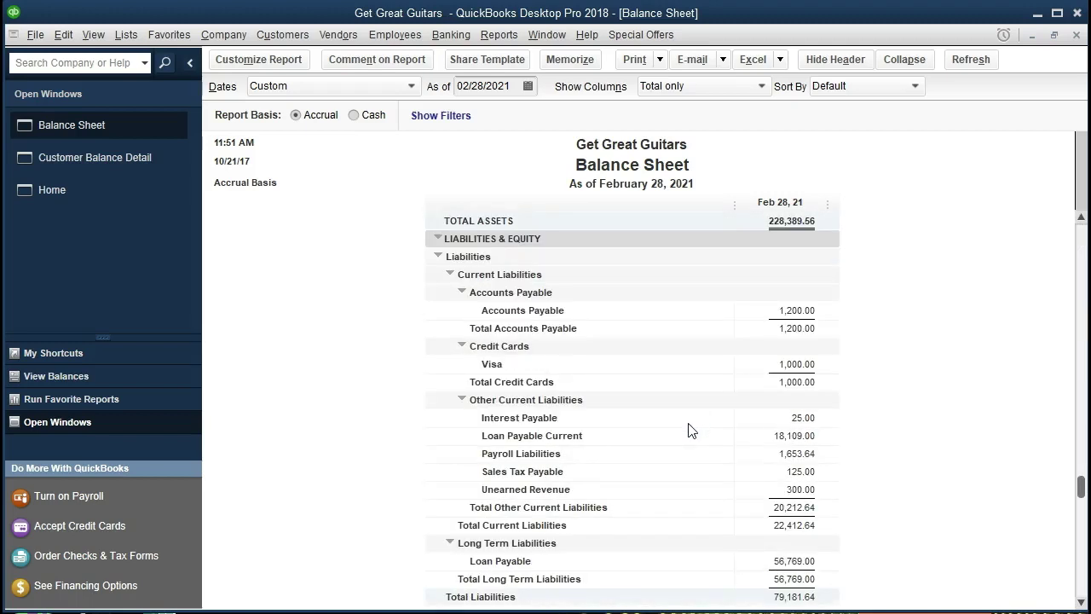